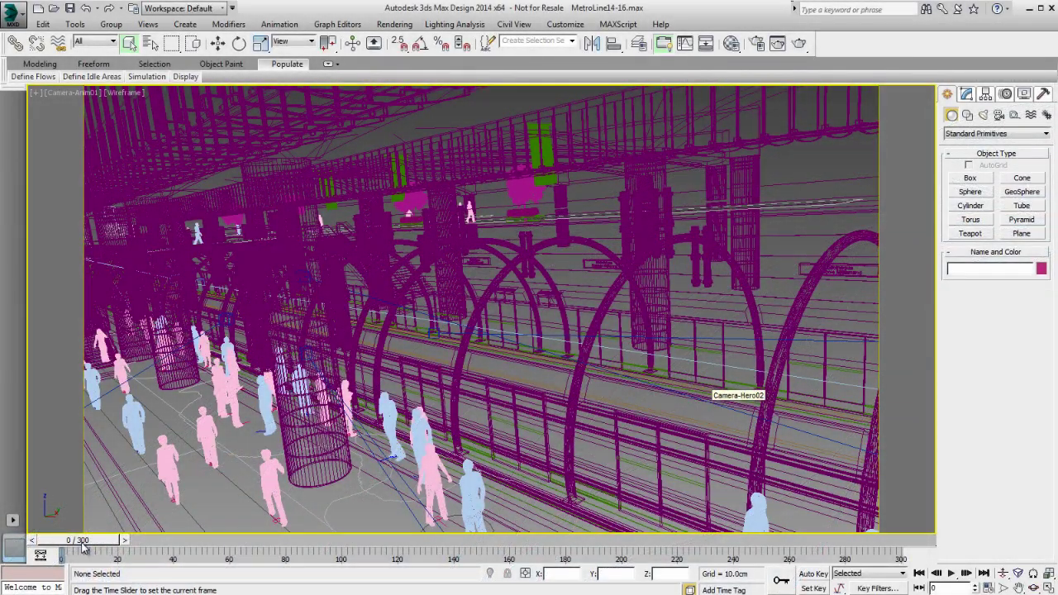
Select the animated TRAIN group in the camera view and display the scene shaded at frame 69.
drag(82, 548, 291, 557)
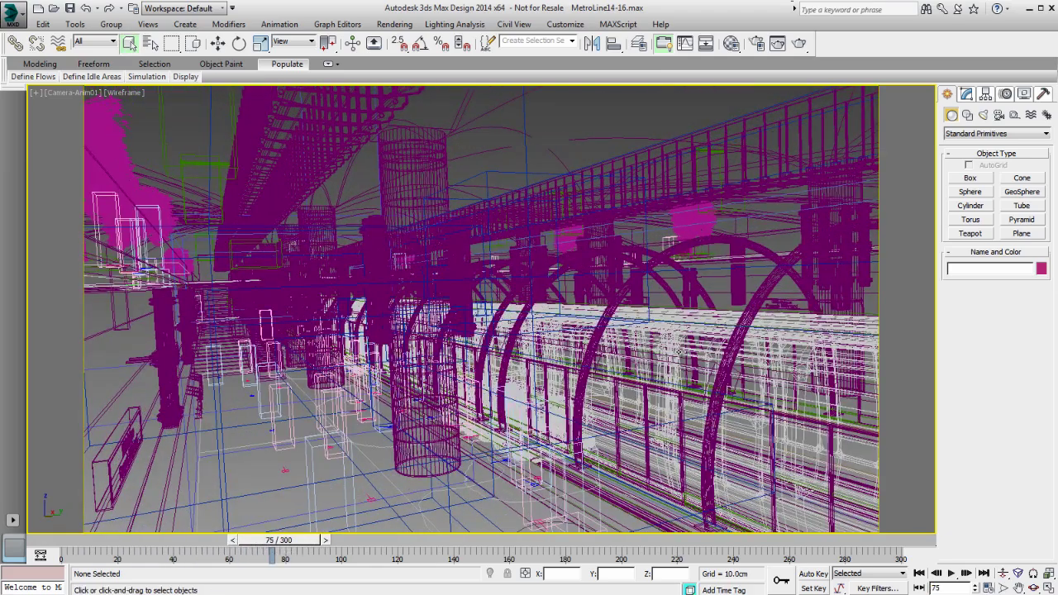
click(762, 372)
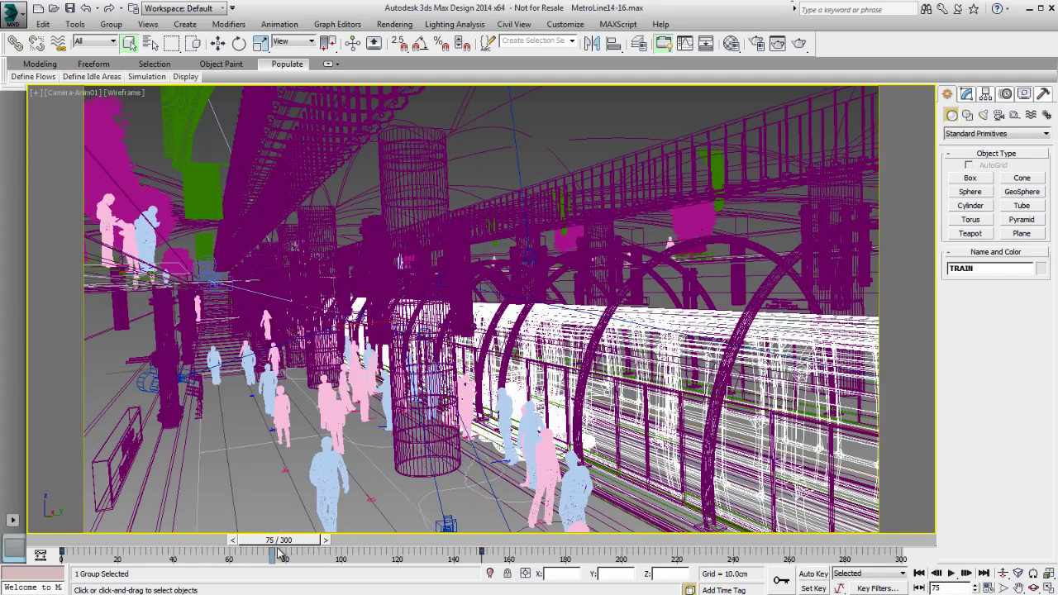
key(F3)
mouse_move(281, 542)
mouse_down()
mouse_move(418, 549)
mouse_move(235, 546)
mouse_move(263, 547)
mouse_up()
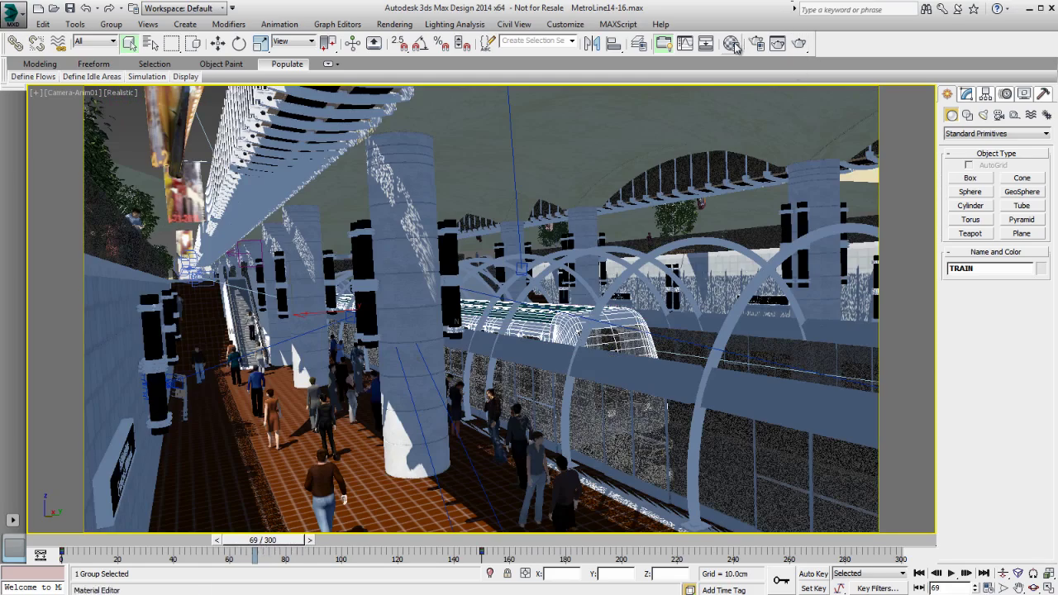
Pick the train's material into the Material Editor to examine its sub-materials, then close the editor.
click(732, 44)
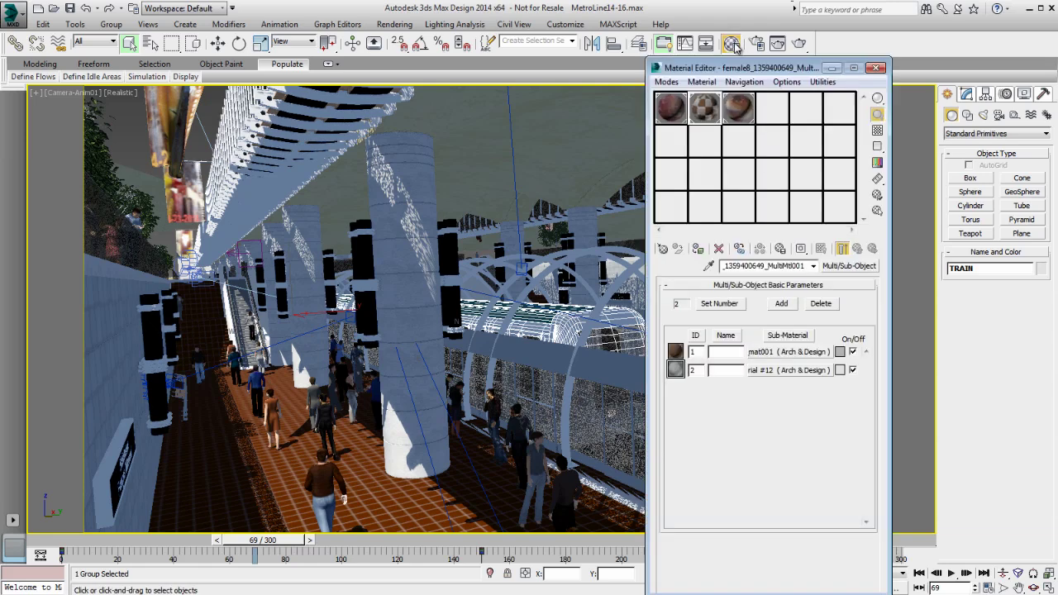
click(709, 266)
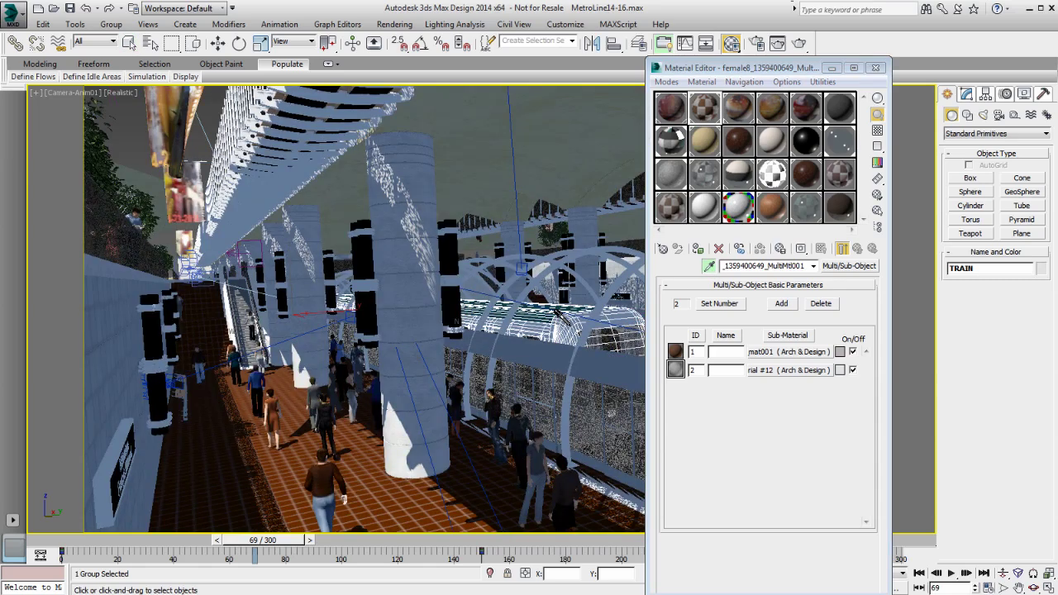
click(557, 313)
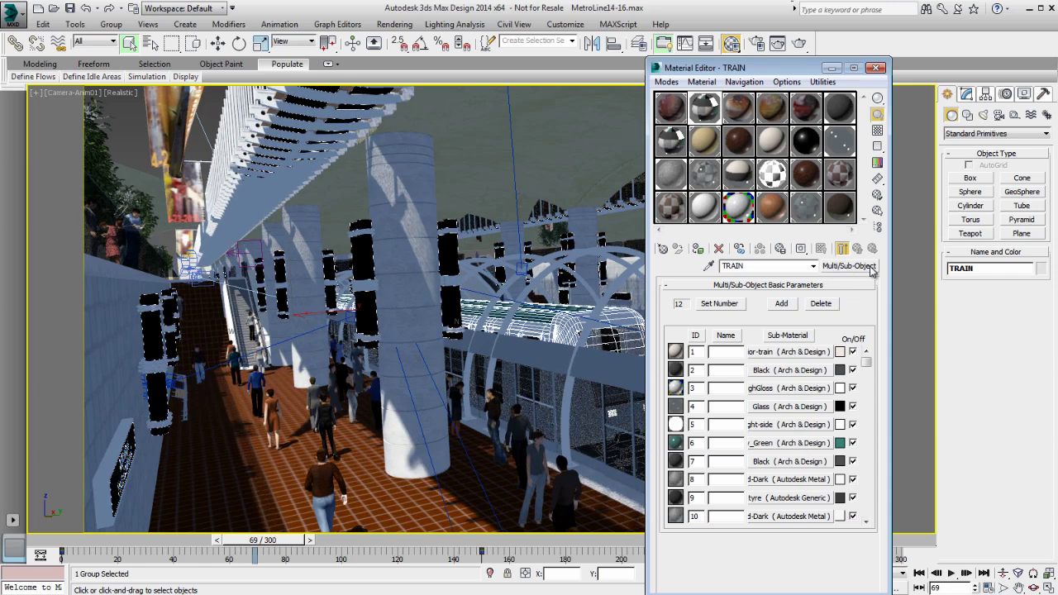
click(877, 68)
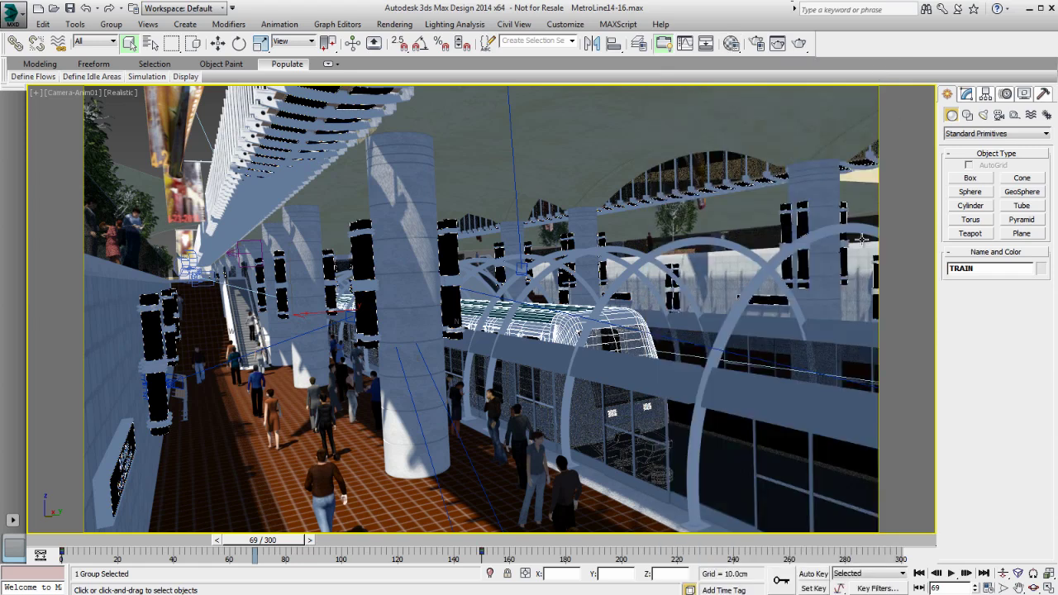
Export only the selected TRAIN group to the export folder as an FBX file named Animated-TrainFBX2013.
click(14, 14)
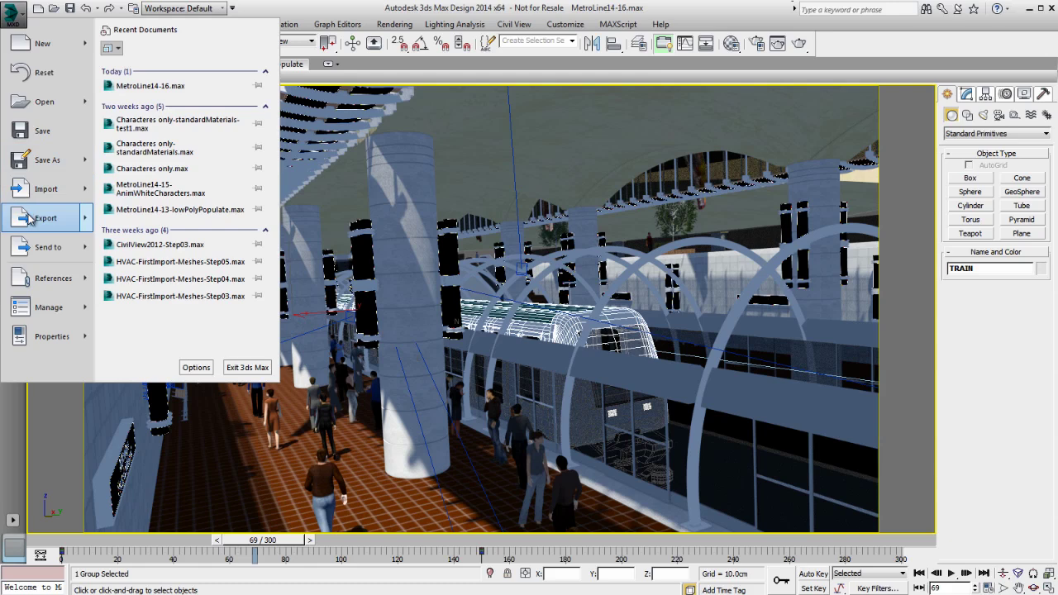
mouse_move(33, 217)
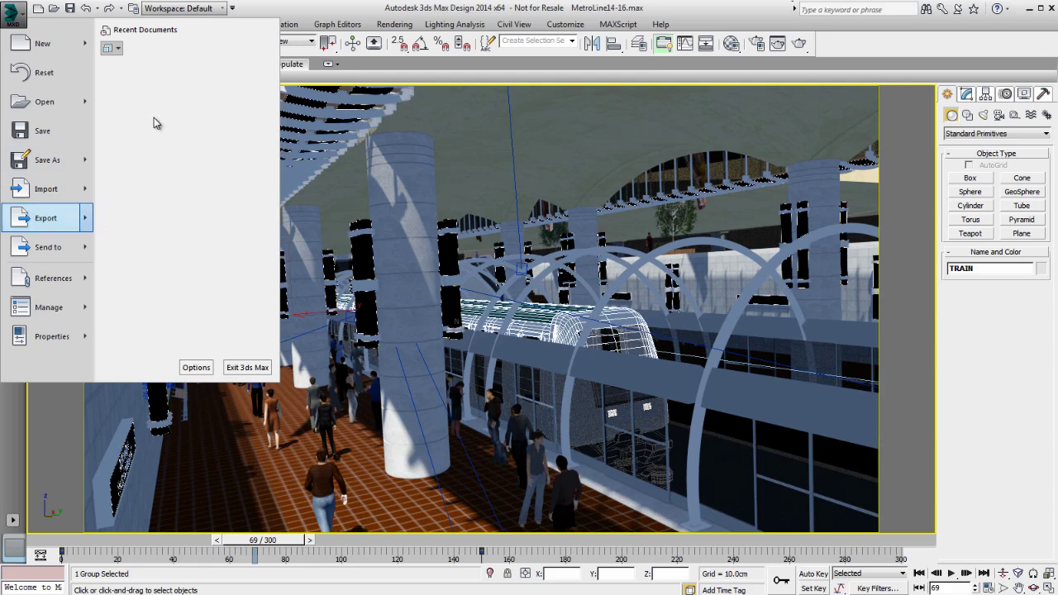
click(154, 117)
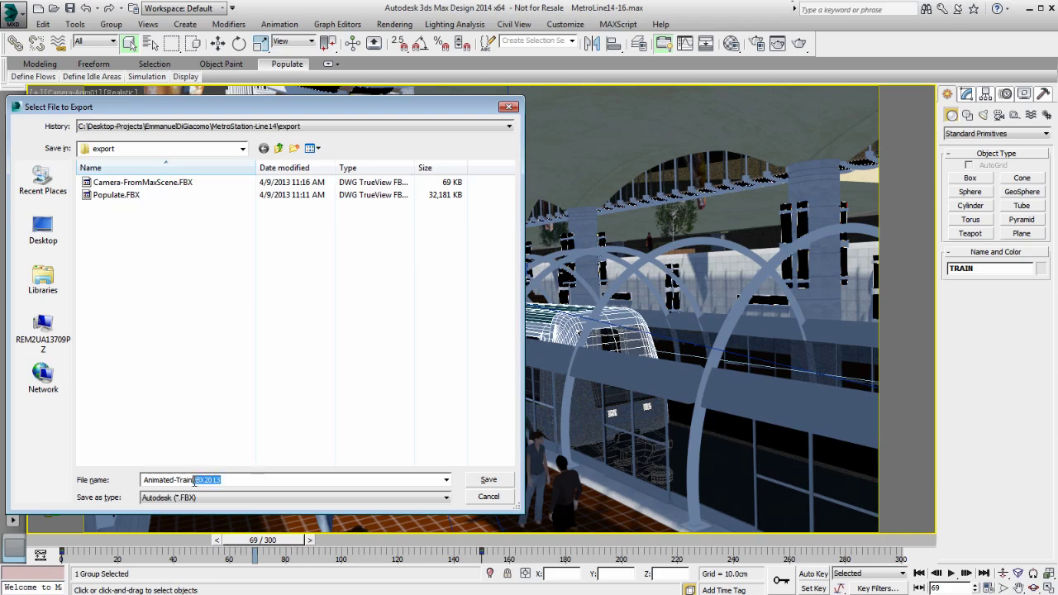
click(489, 482)
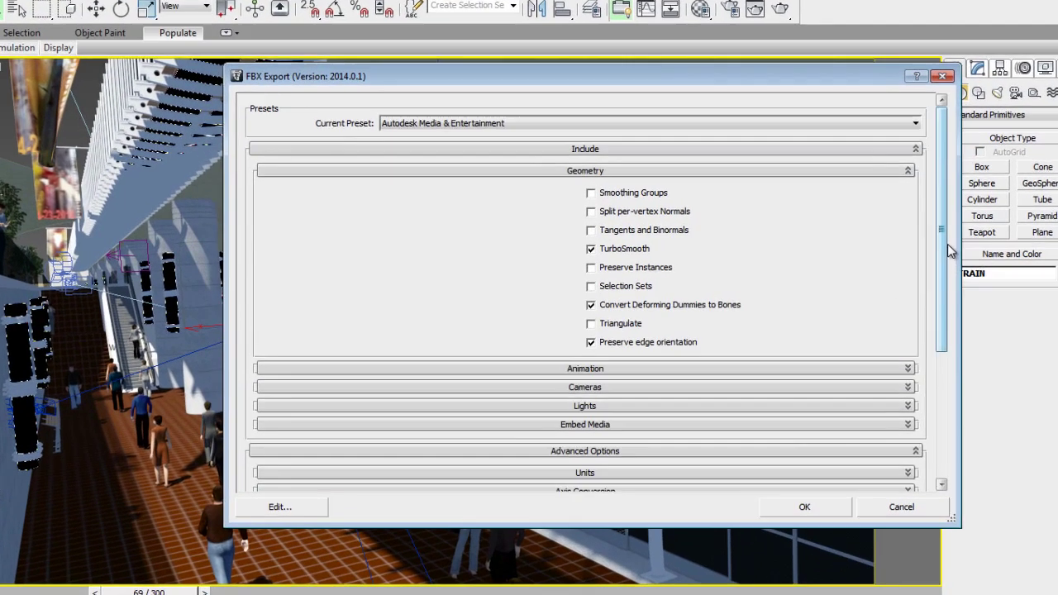
Set the FBX file format version to FBX 2013 in the export options and complete the export.
drag(936, 245, 952, 431)
click(637, 245)
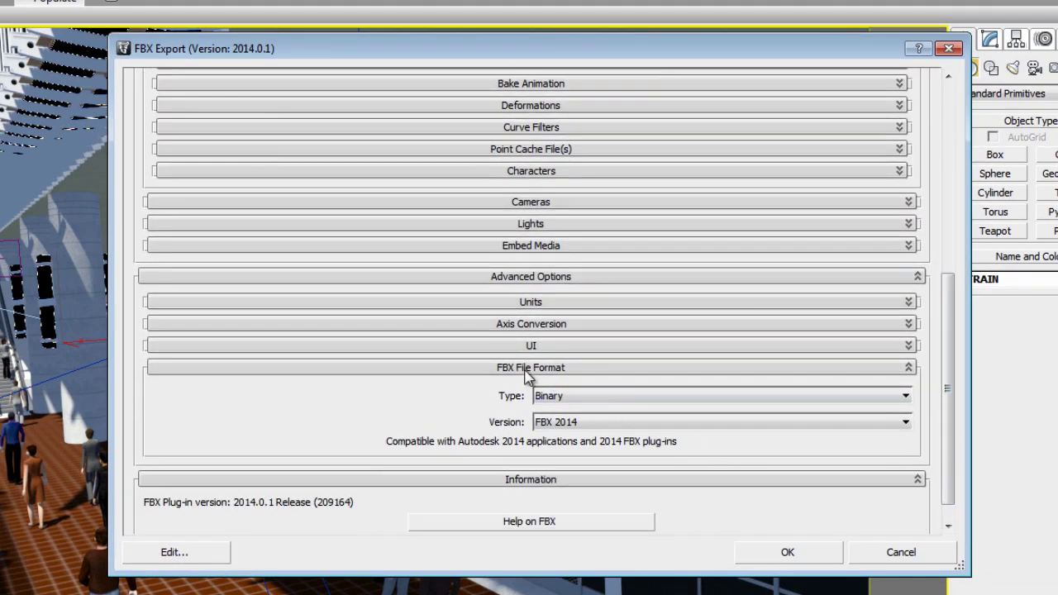
click(826, 370)
click(858, 425)
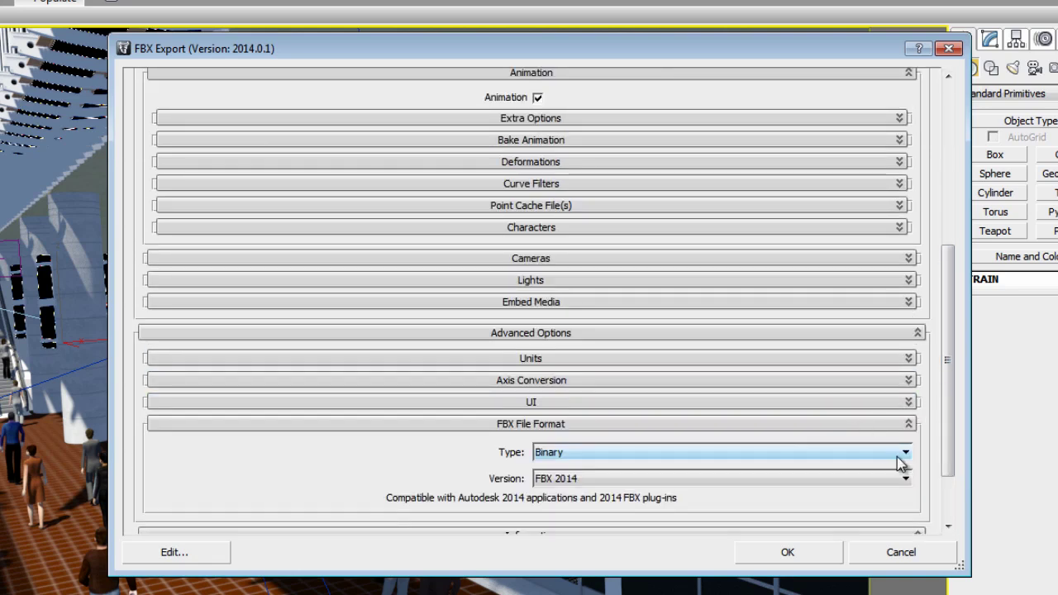
drag(953, 369, 953, 430)
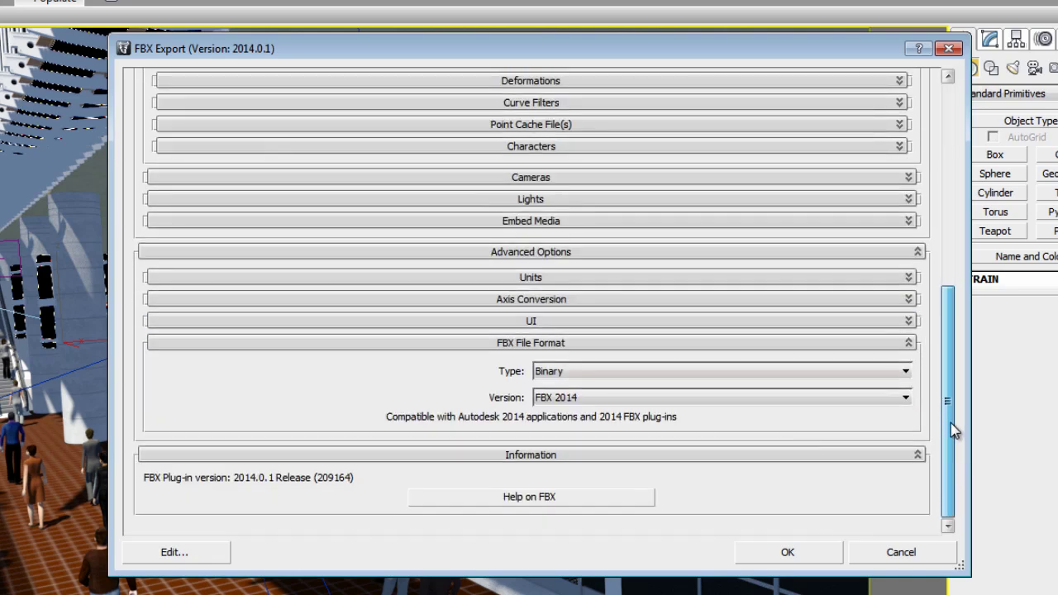
click(784, 400)
click(780, 427)
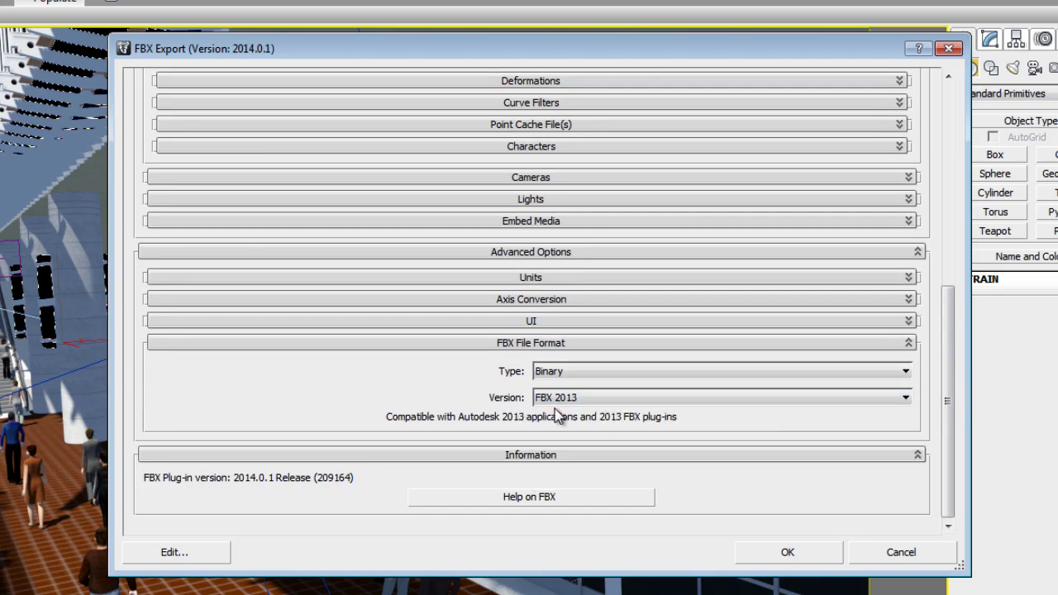
click(781, 551)
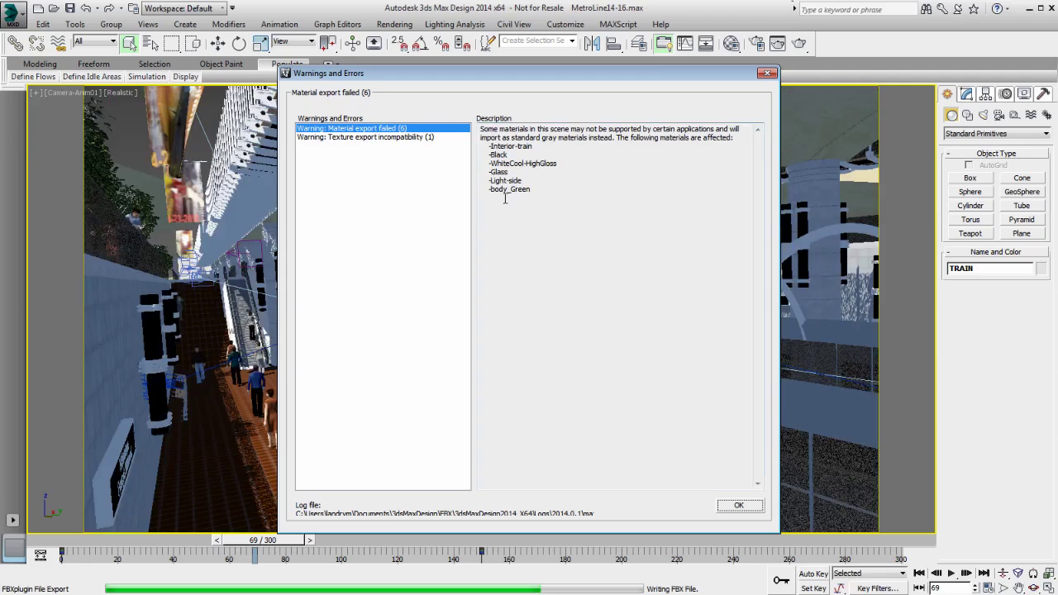
click(742, 505)
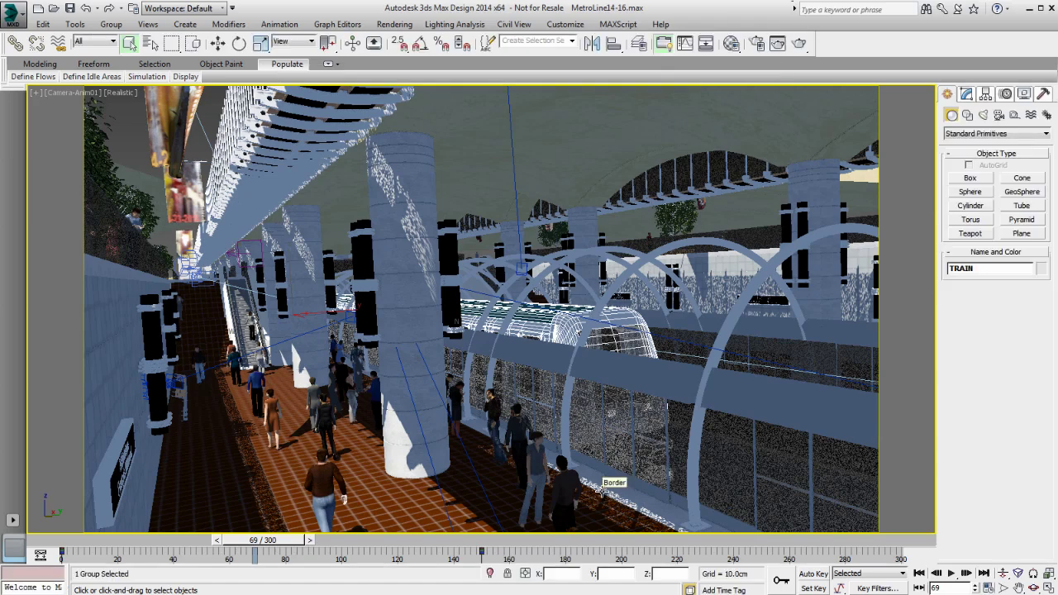
Export the selected train again as an FBX file named Animated-TrainFBX2014.FBX.
click(17, 16)
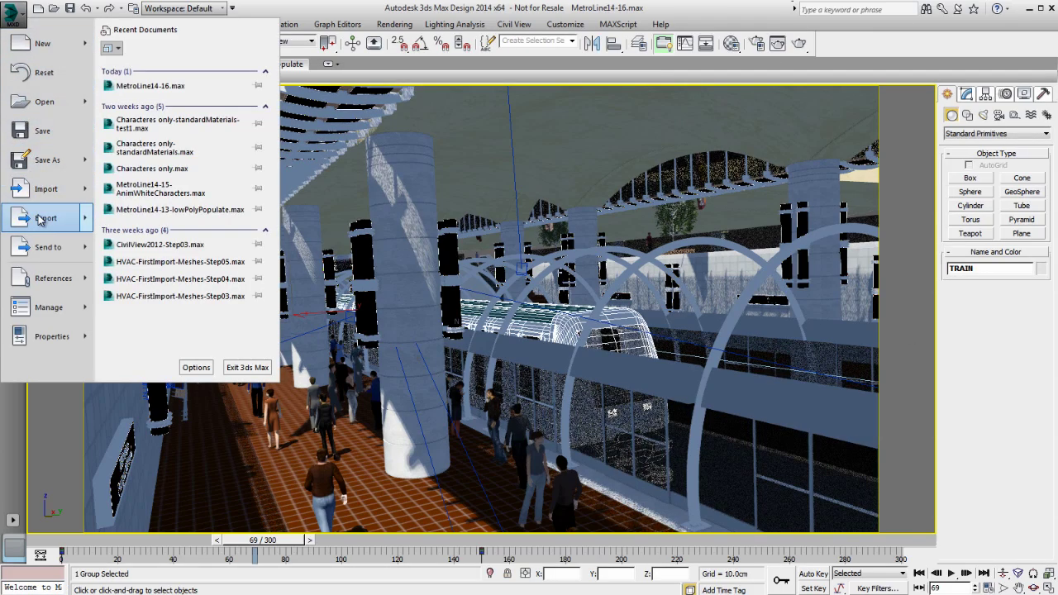
mouse_move(46, 218)
click(161, 124)
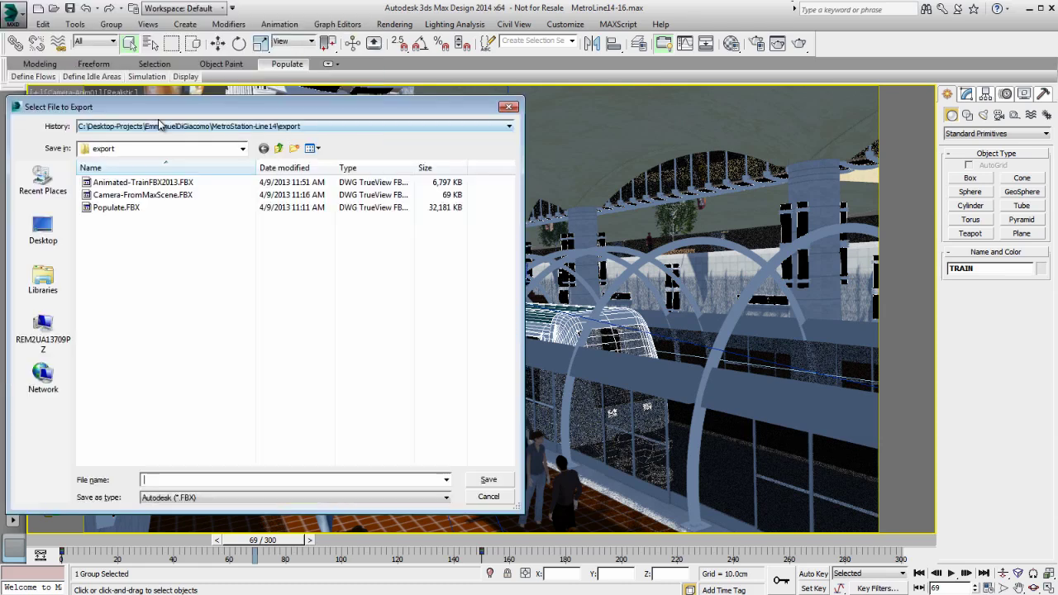
click(161, 182)
click(220, 479)
click(221, 479)
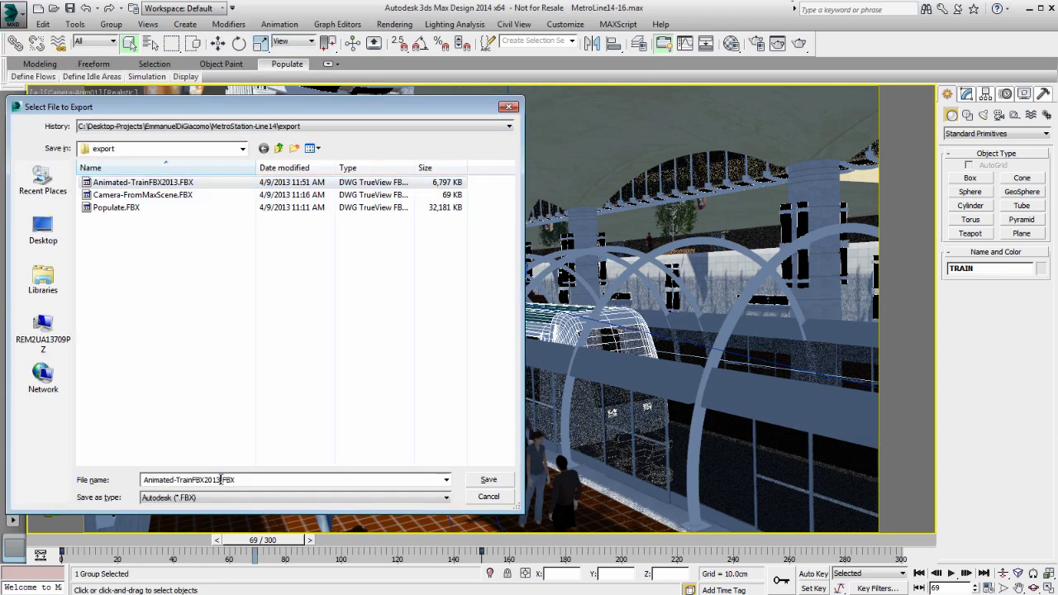
click(486, 480)
Change the FBX file format version to FBX 2014 and complete the second export.
drag(940, 269, 940, 417)
click(903, 354)
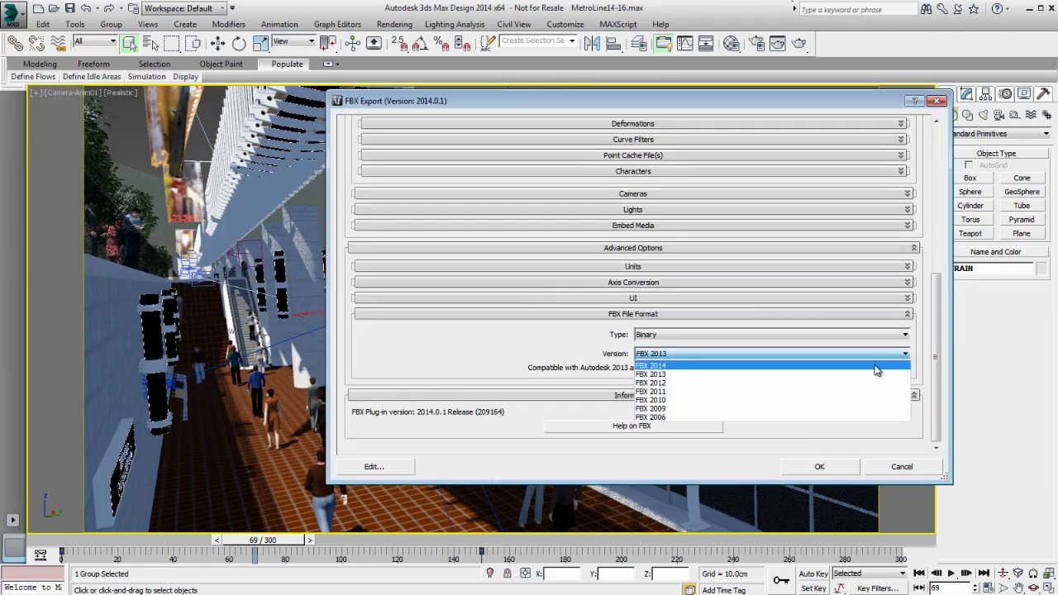
click(655, 366)
click(815, 467)
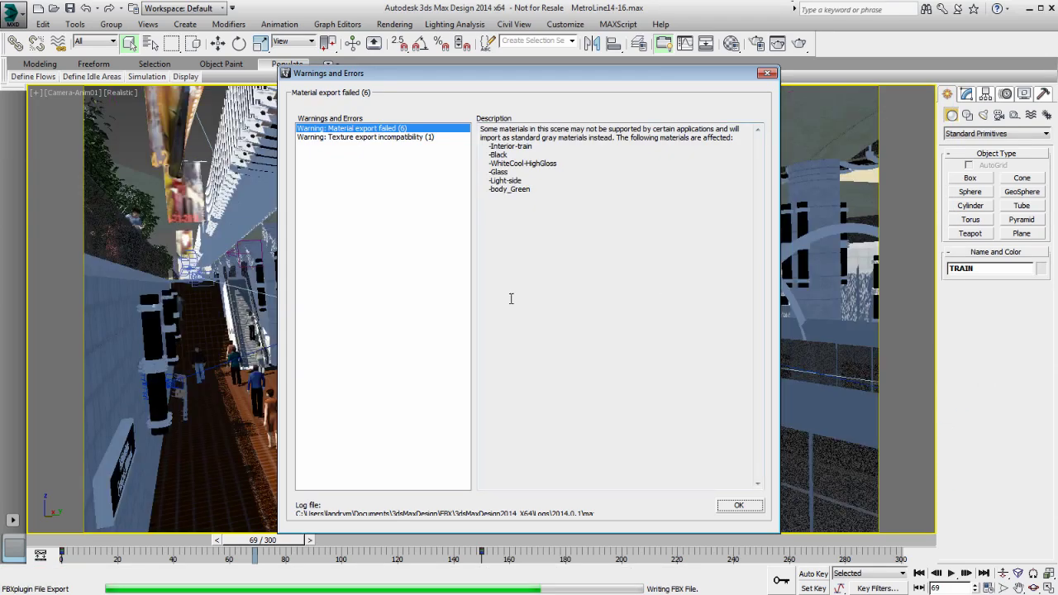
click(733, 502)
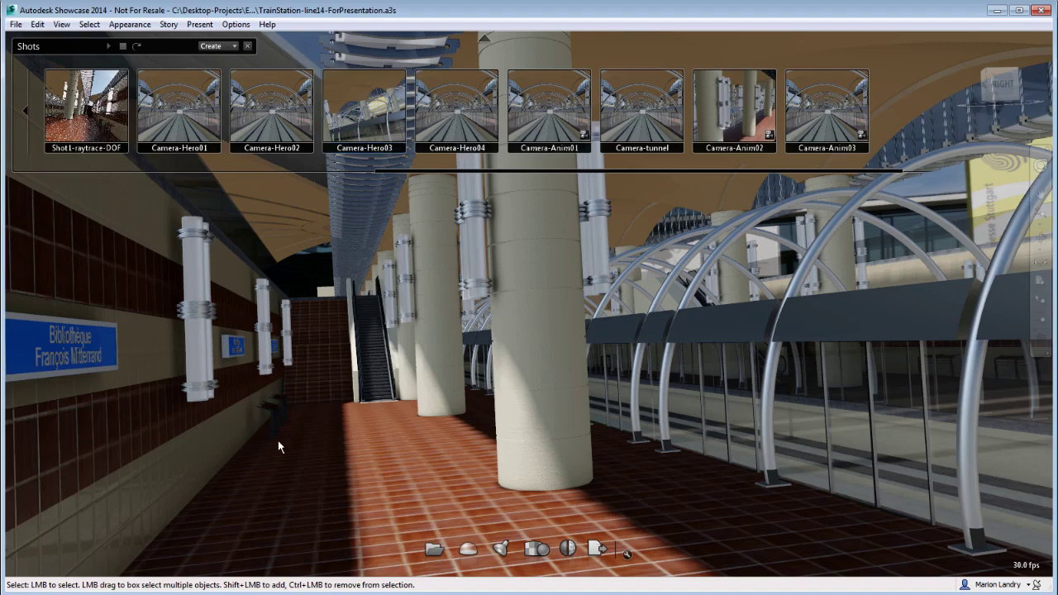
Switch to Autodesk Showcase and import Animated-TrainFBX2014.FBX into the train station scene.
click(16, 25)
mouse_move(43, 104)
click(228, 106)
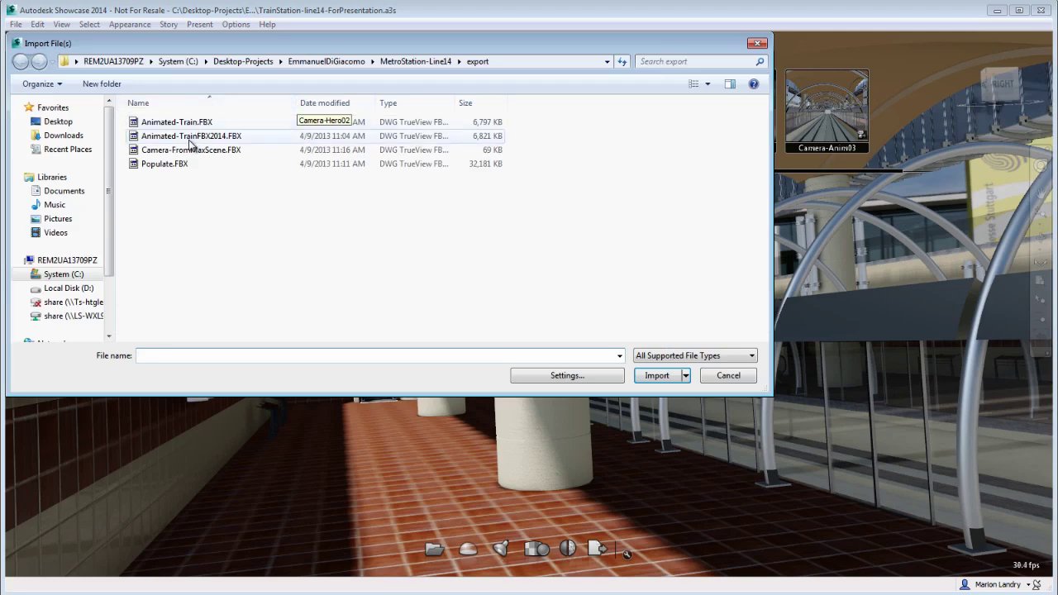
click(199, 137)
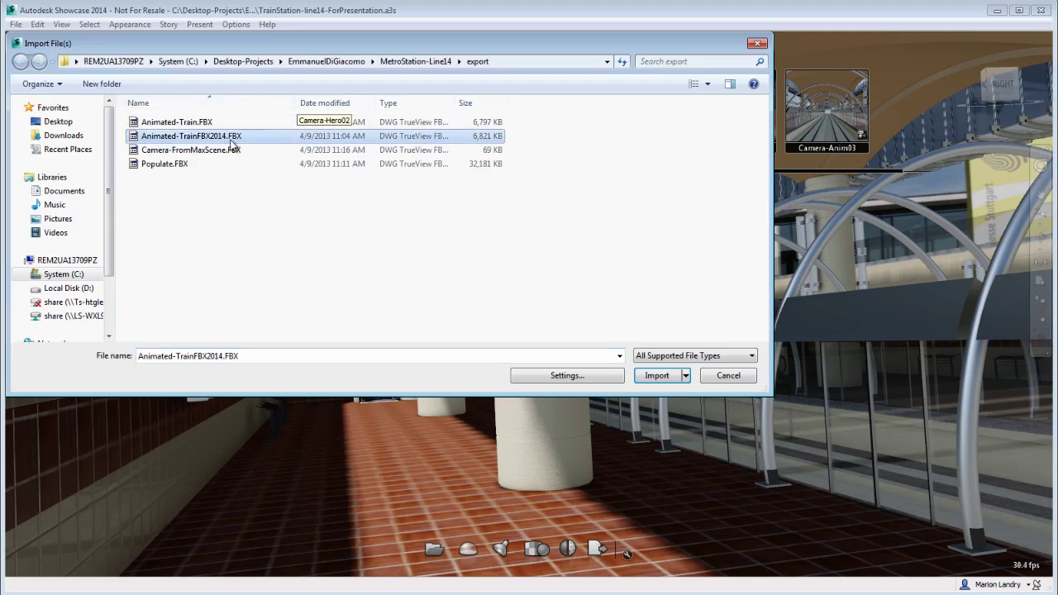
click(656, 376)
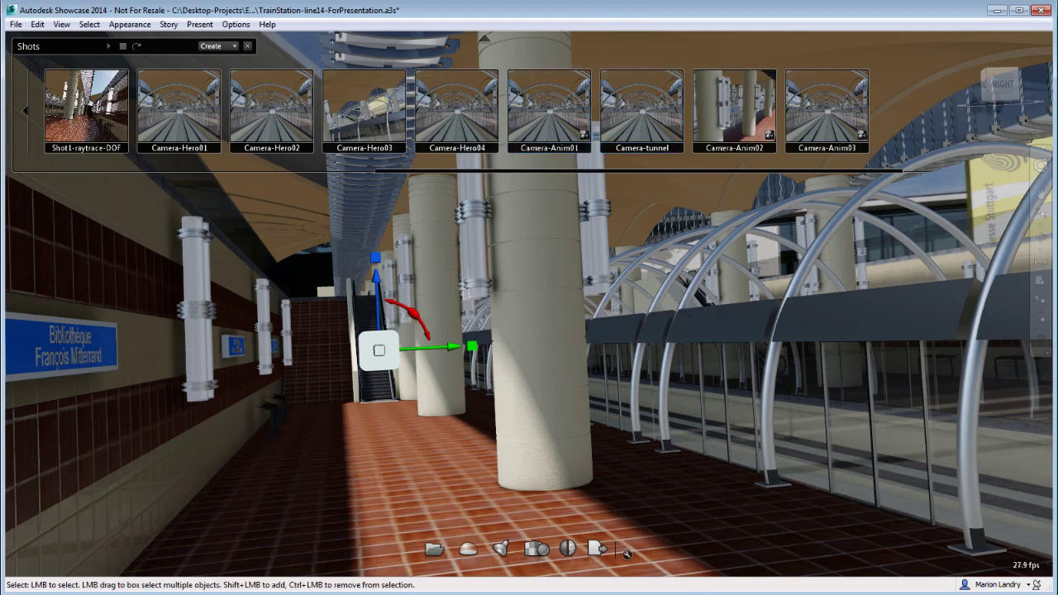
Isolate the imported train and examine its shape and materials up close.
click(88, 25)
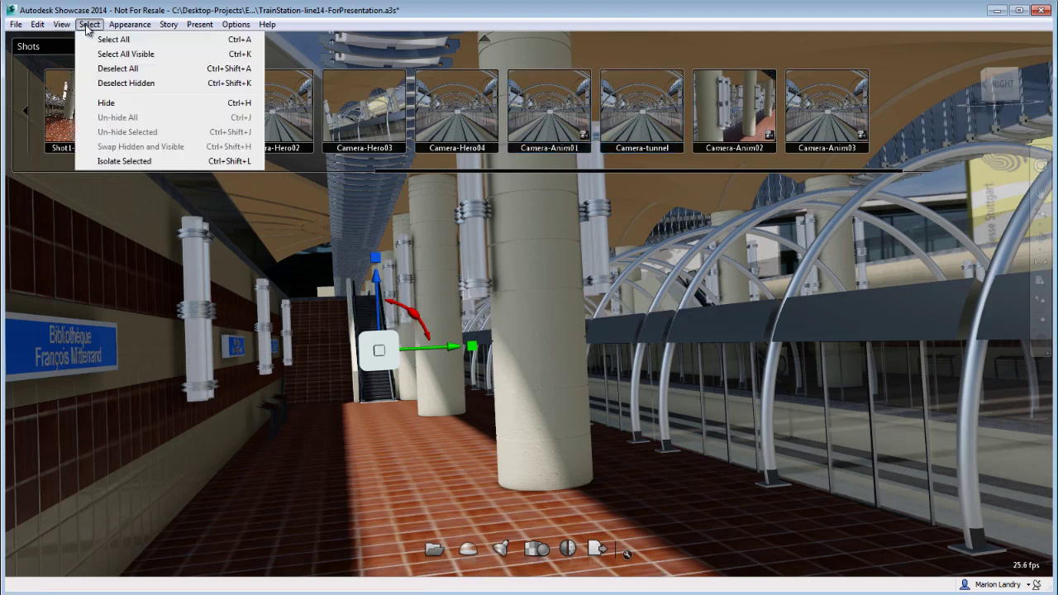
click(130, 161)
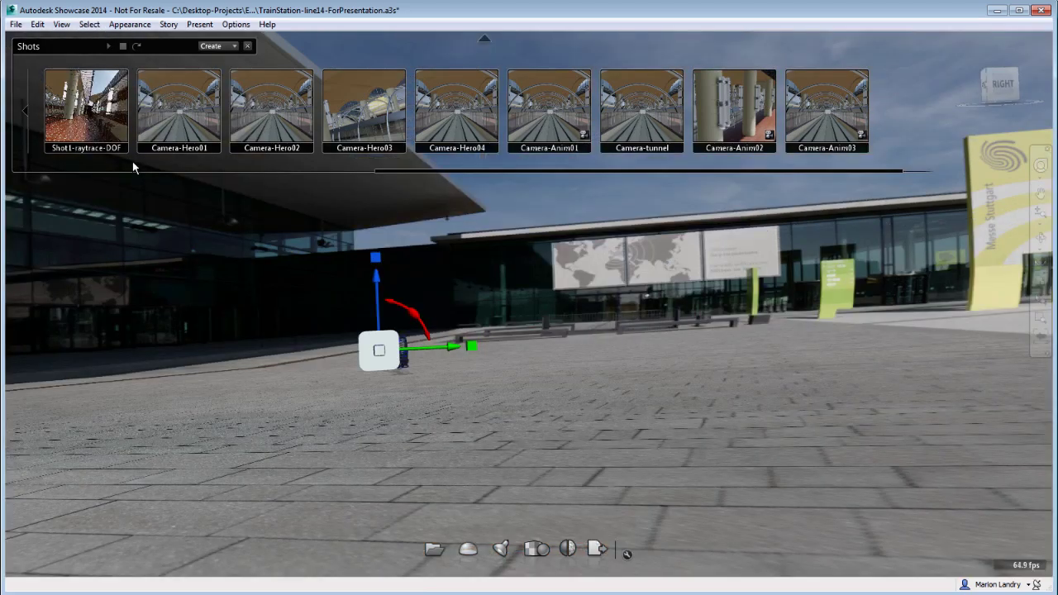
alt+middle_drag(396, 400, 673, 500)
alt+middle_drag(607, 427, 893, 465)
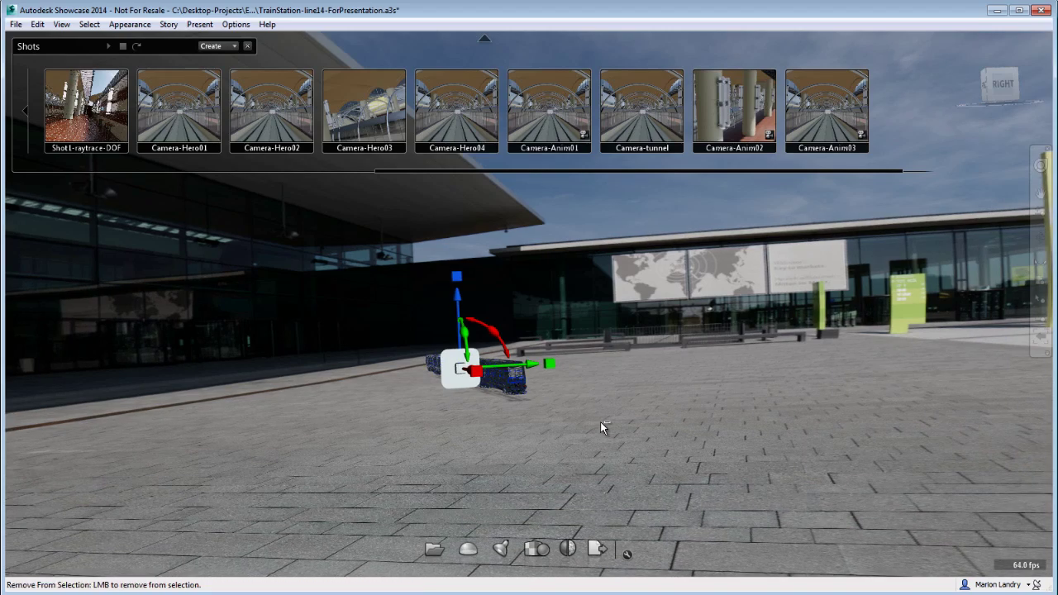
middle_drag(602, 426, 449, 276)
scroll(504, 411, up, 4)
alt+drag(576, 326, 504, 364)
scroll(503, 364, down, 3)
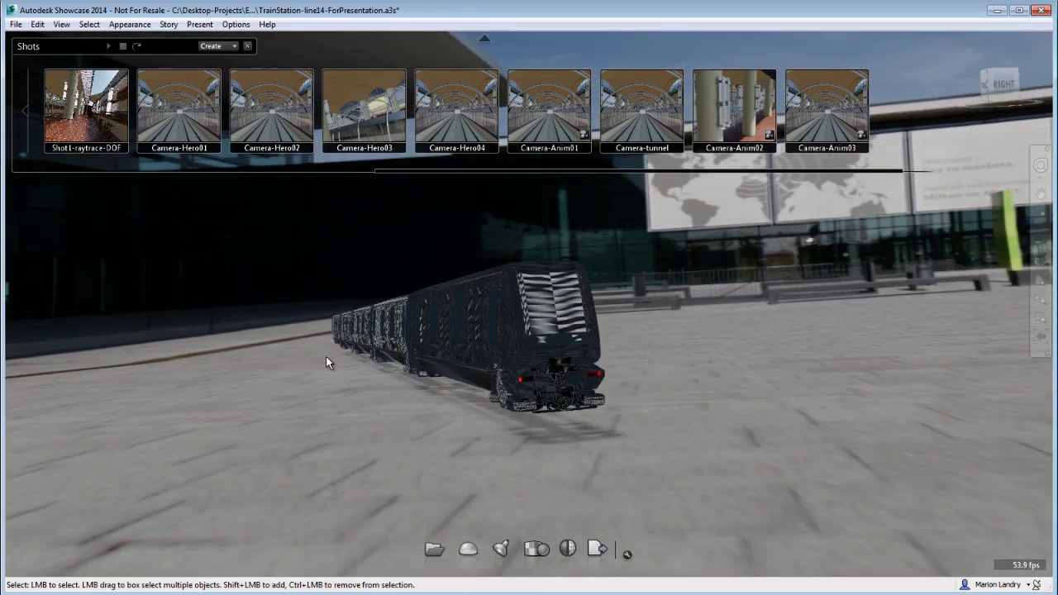
Show the behaviors, play them all to check the train's animation, and rewind to the start.
key(b)
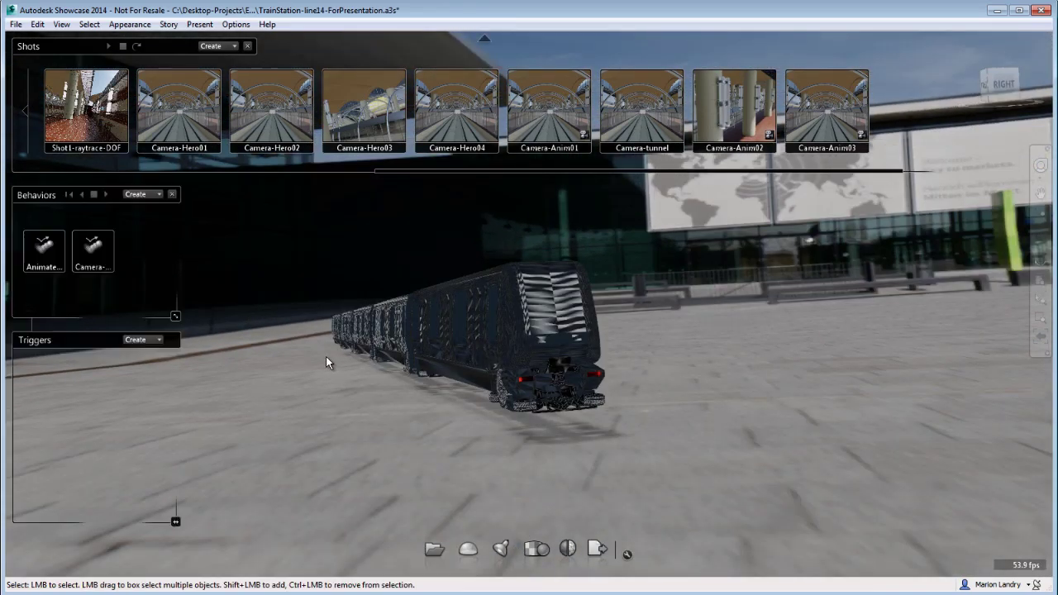
click(105, 194)
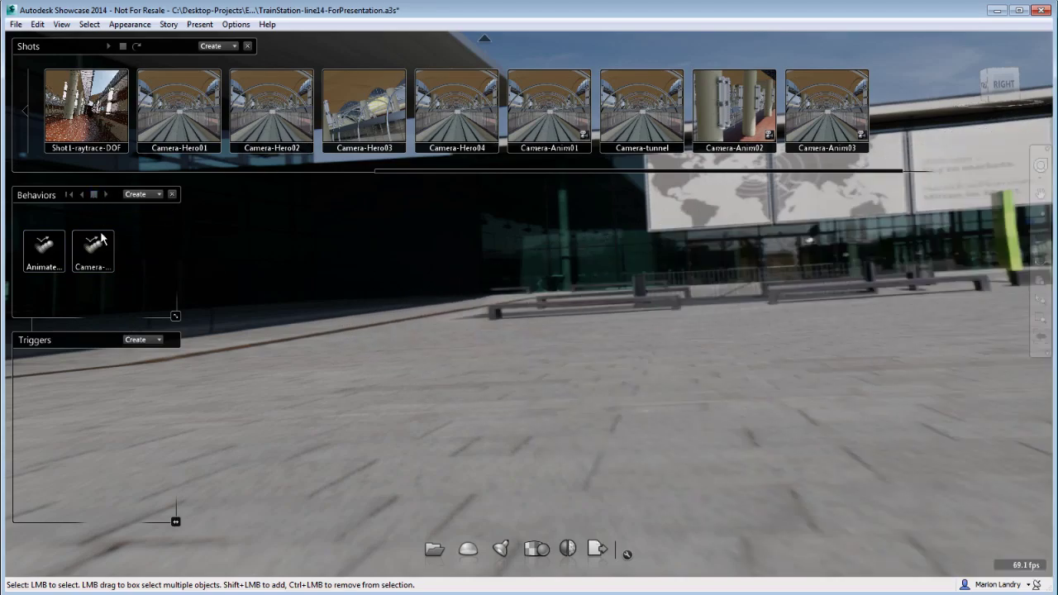
click(70, 195)
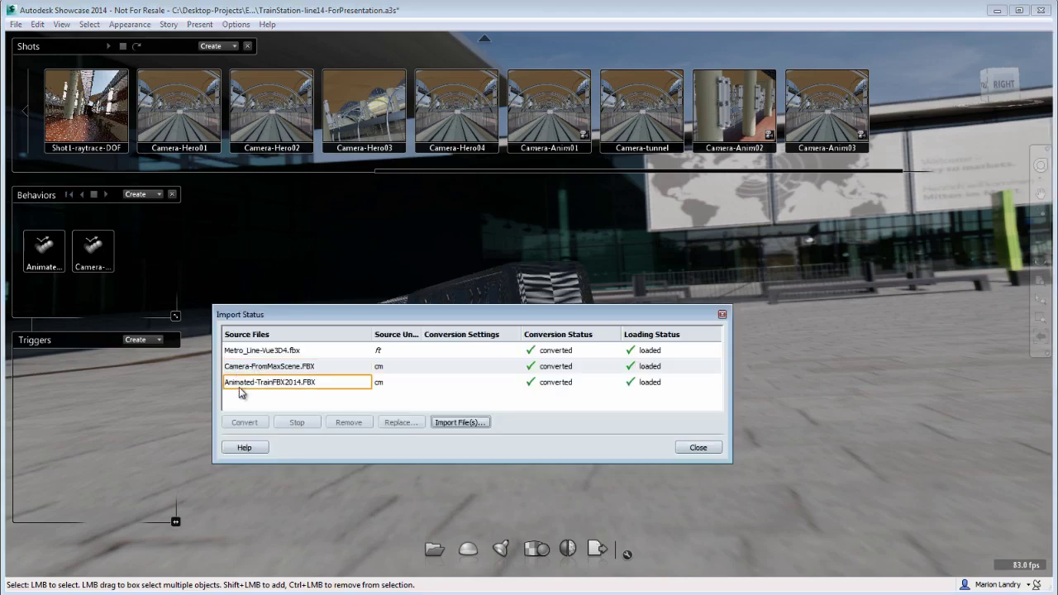
Remove Animated-TrainFBX2014.FBX from the scene's imported source files and close the Import Status dialog.
click(290, 385)
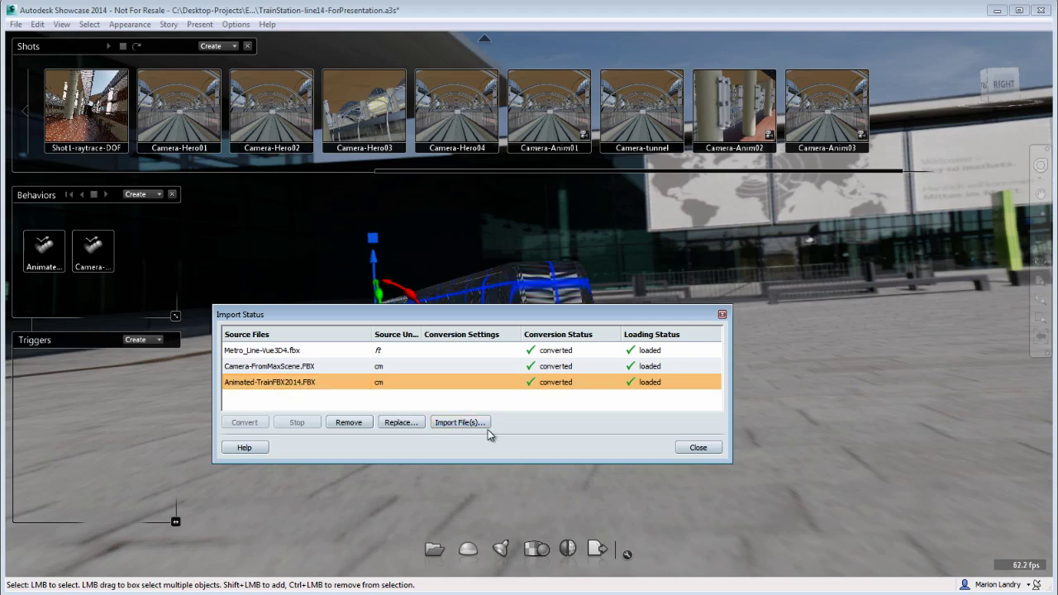
click(350, 422)
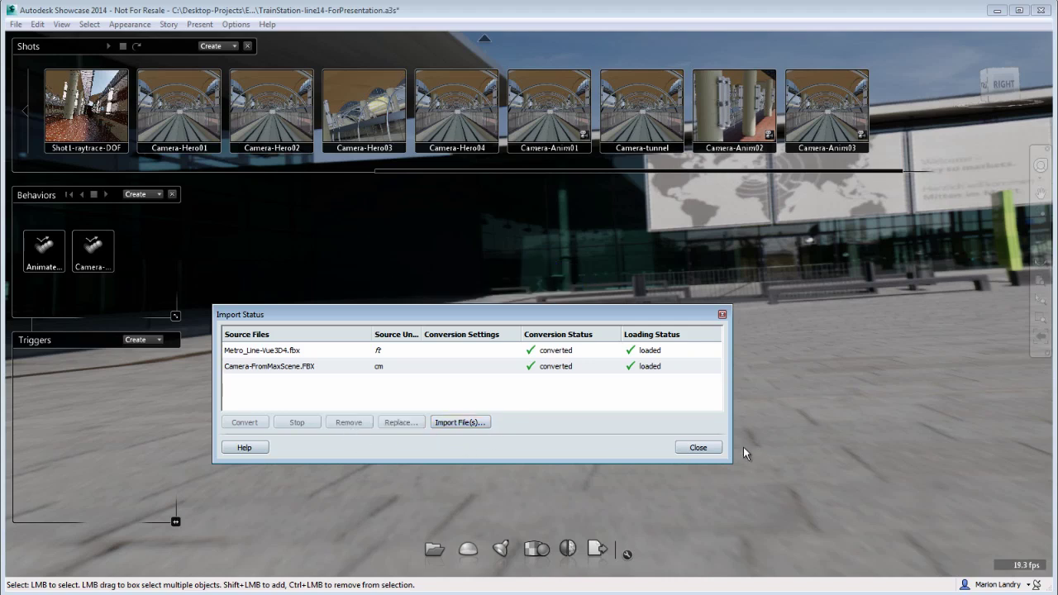
click(699, 447)
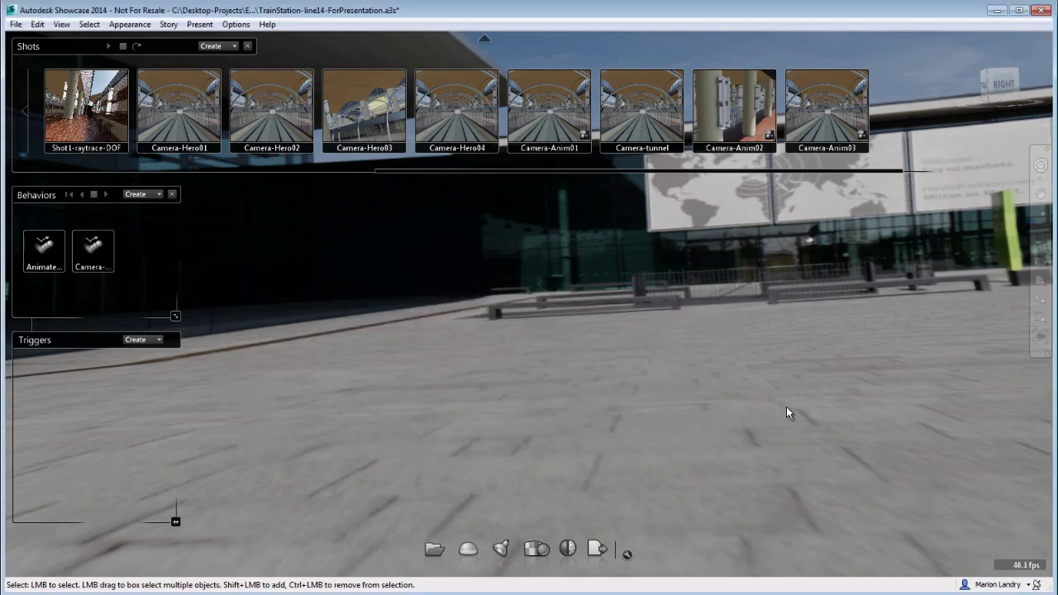
Unhide the station and import Animated-TrainFBX2013.FBX from the export folder into the scene.
click(61, 24)
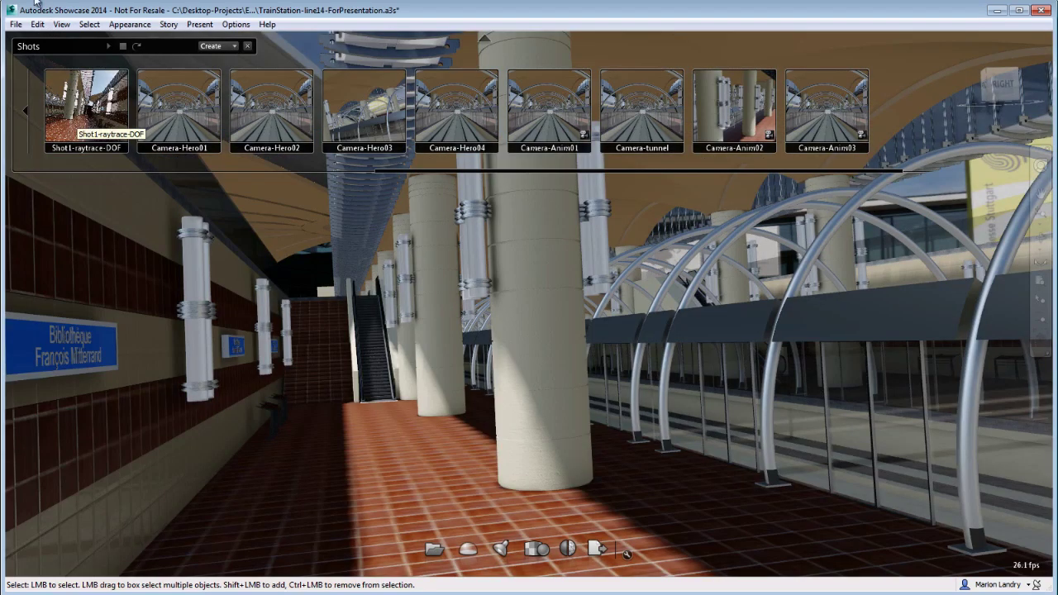
click(18, 24)
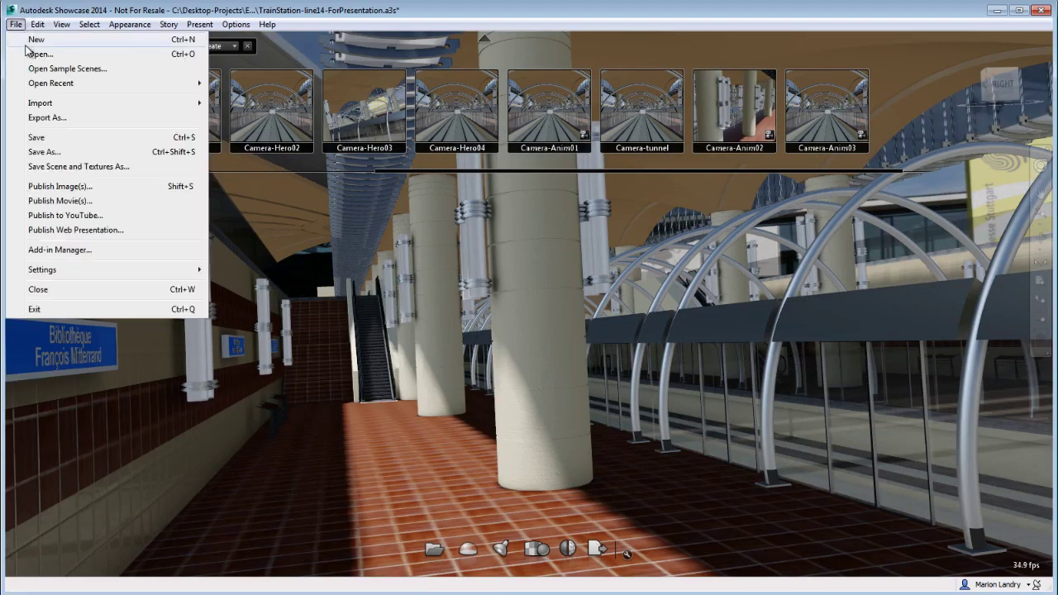
mouse_move(40, 104)
click(263, 110)
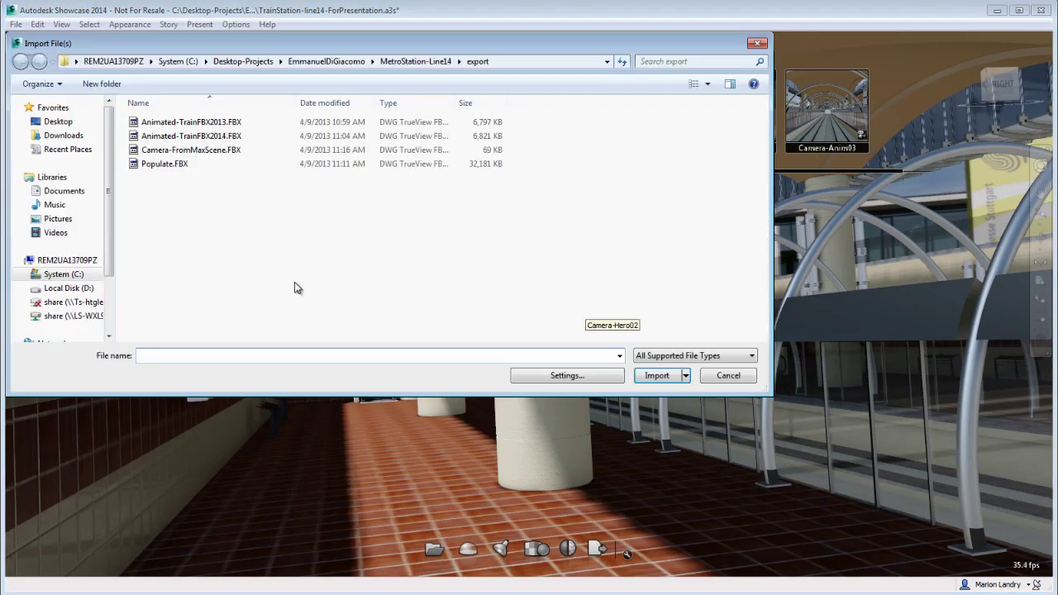
click(189, 124)
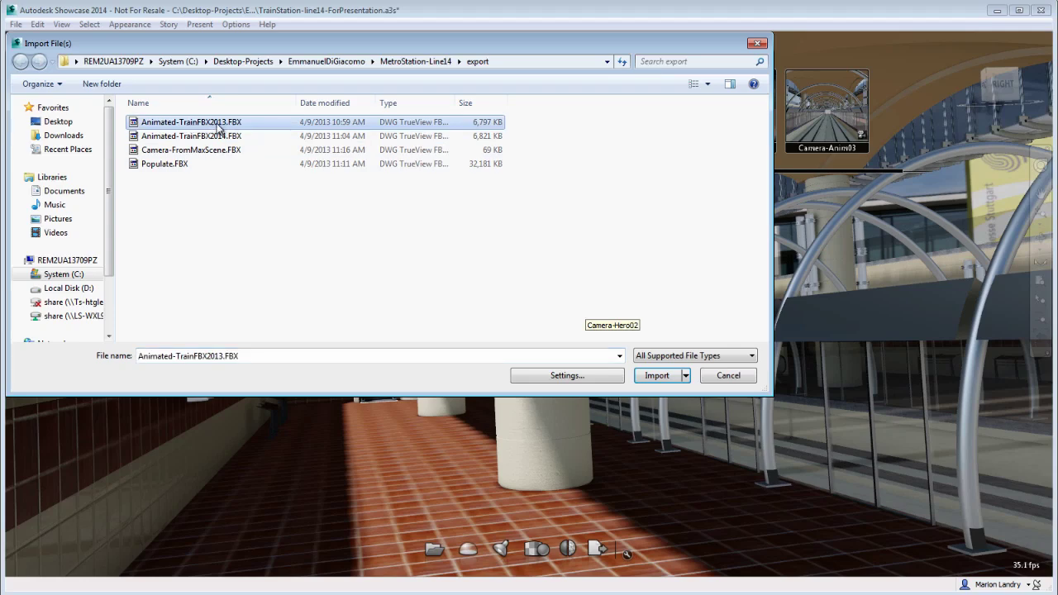
click(656, 375)
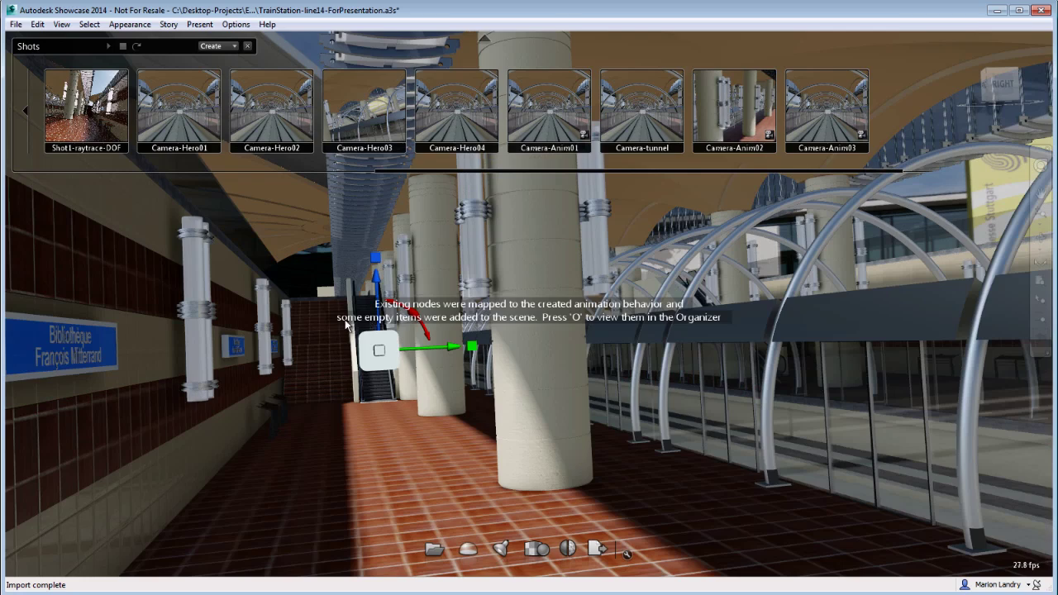
Isolate the imported 2013 train, frame it, and examine its body, wheels and windows up close.
click(89, 24)
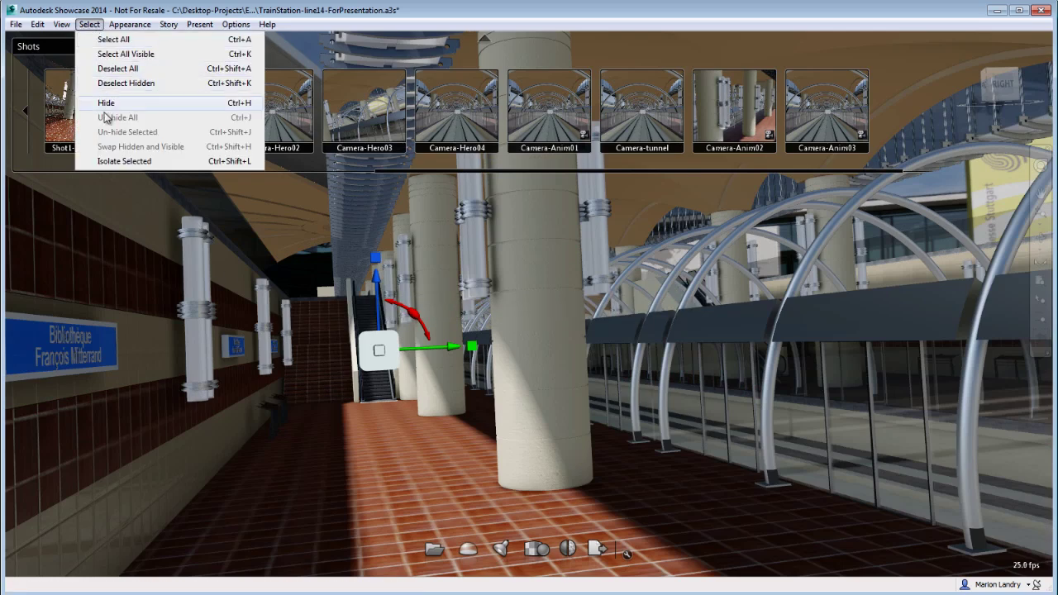
click(116, 164)
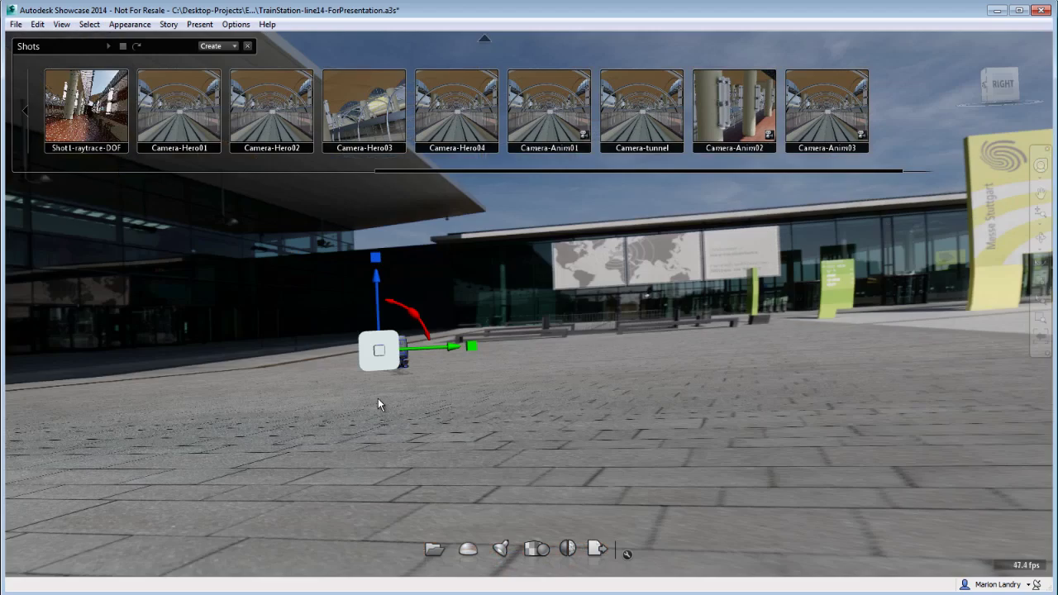
key(ctrl+f)
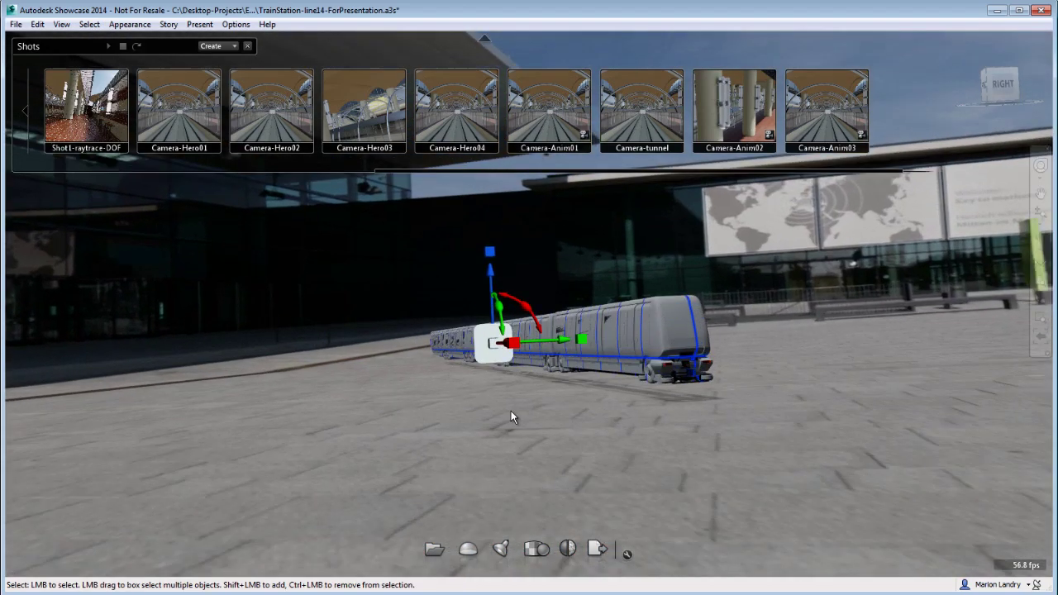
alt+middle_drag(465, 391, 460, 416)
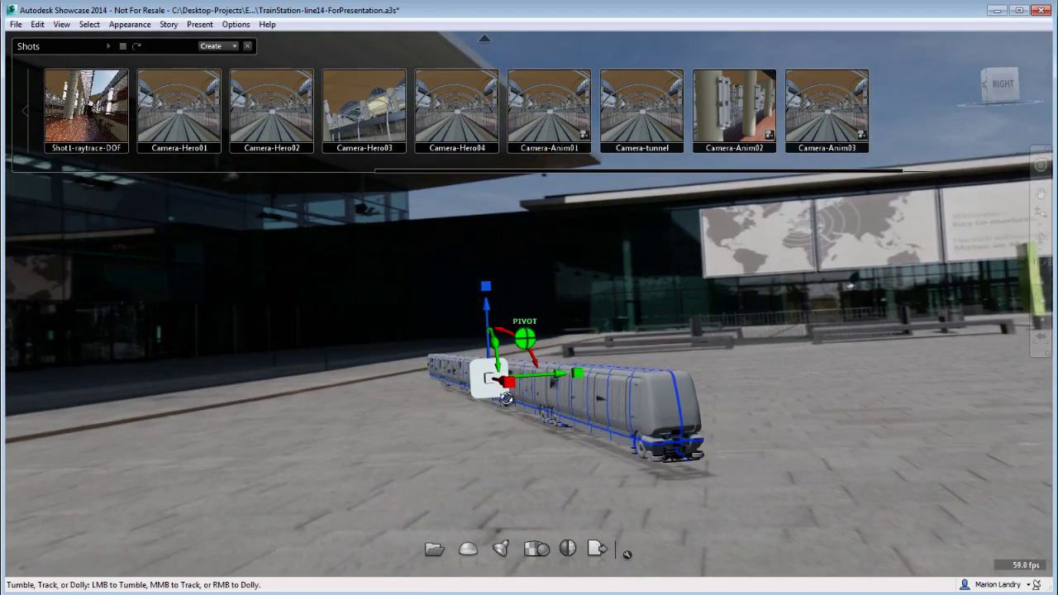
alt+drag(509, 399, 600, 412)
scroll(601, 411, up, 3)
alt+middle_drag(648, 454, 298, 382)
key(Escape)
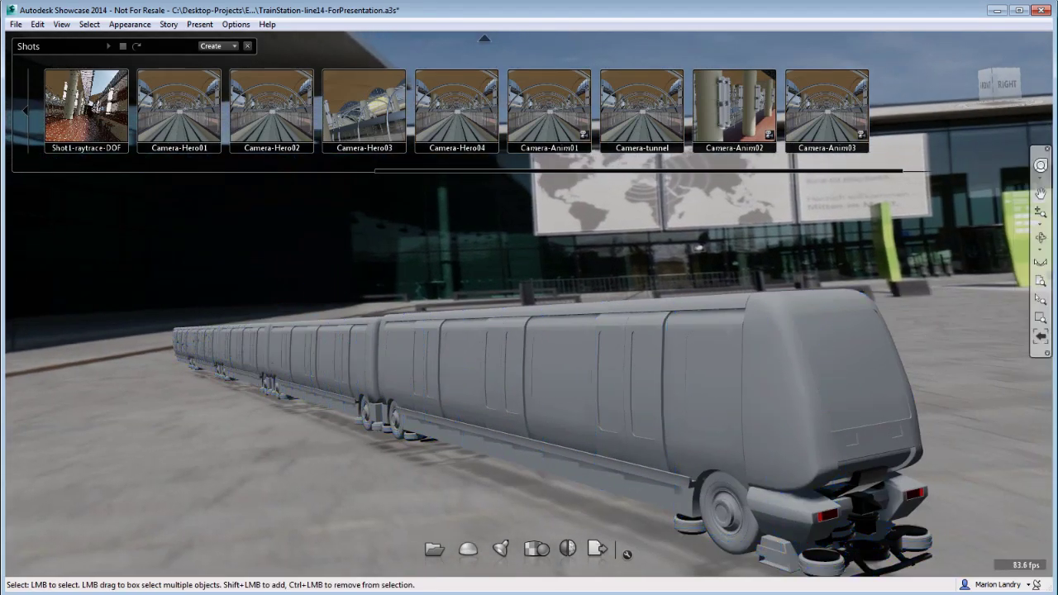
alt+middle_drag(407, 385, 779, 395)
alt+middle_drag(652, 392, 312, 382)
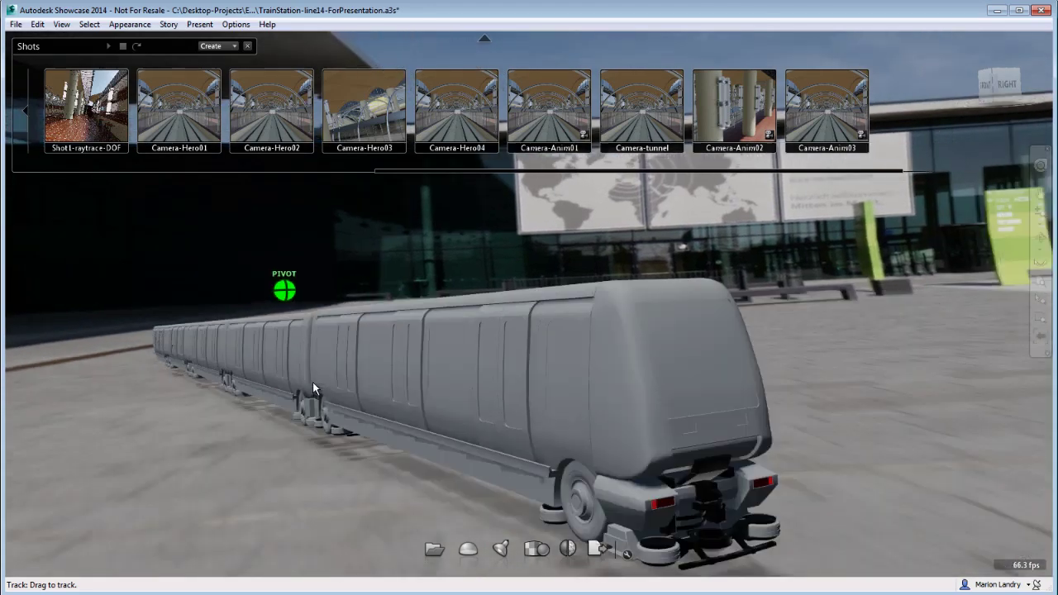
Select the front car's windows and apply the Clear Glass material from the Showcase Materials library.
click(648, 397)
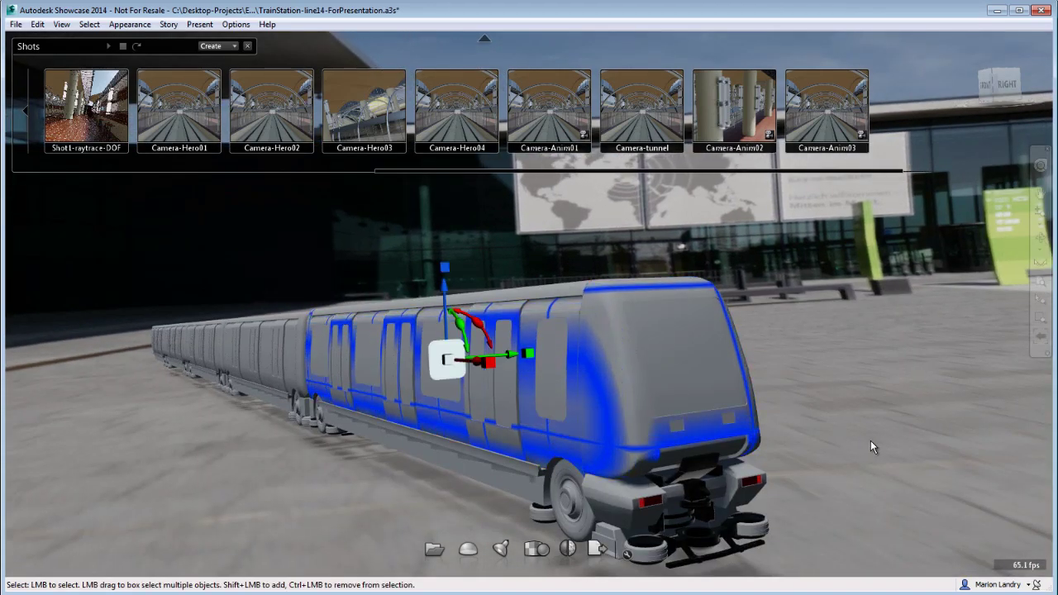
alt+middle_drag(562, 446, 570, 420)
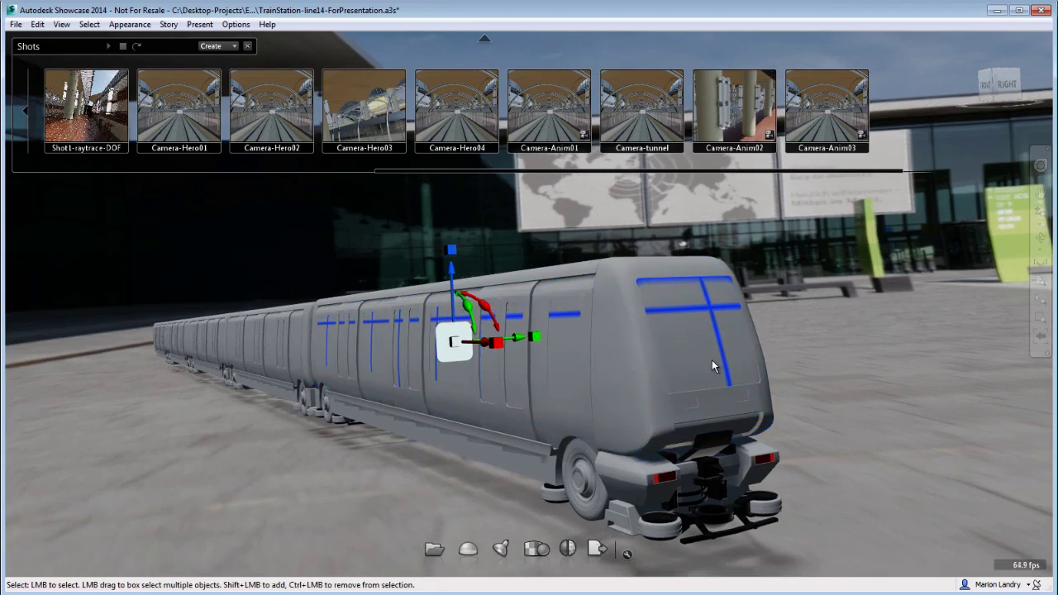
key(m)
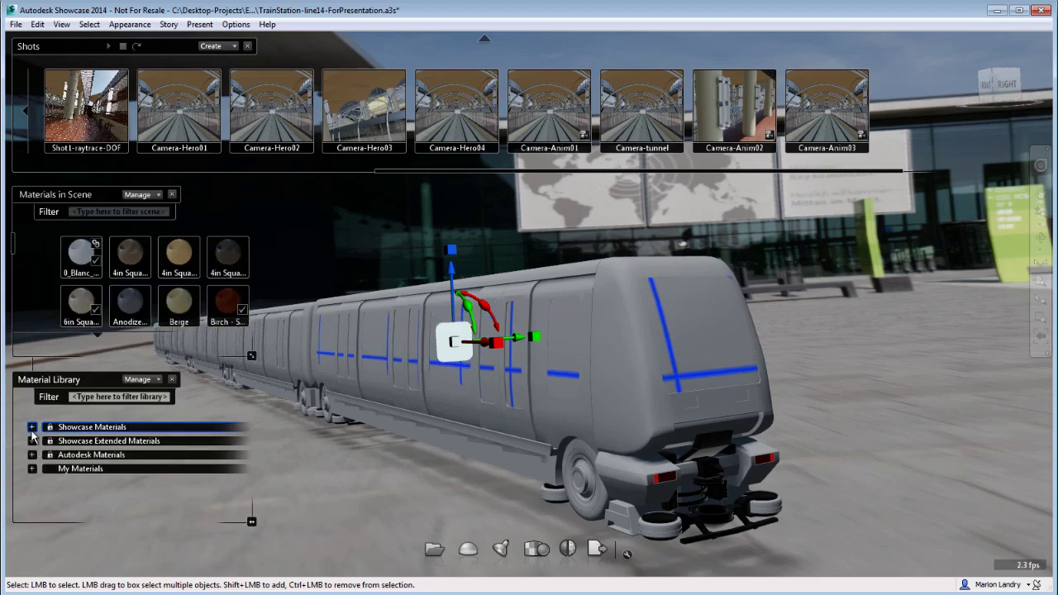
click(31, 427)
scroll(50, 465, down, 1)
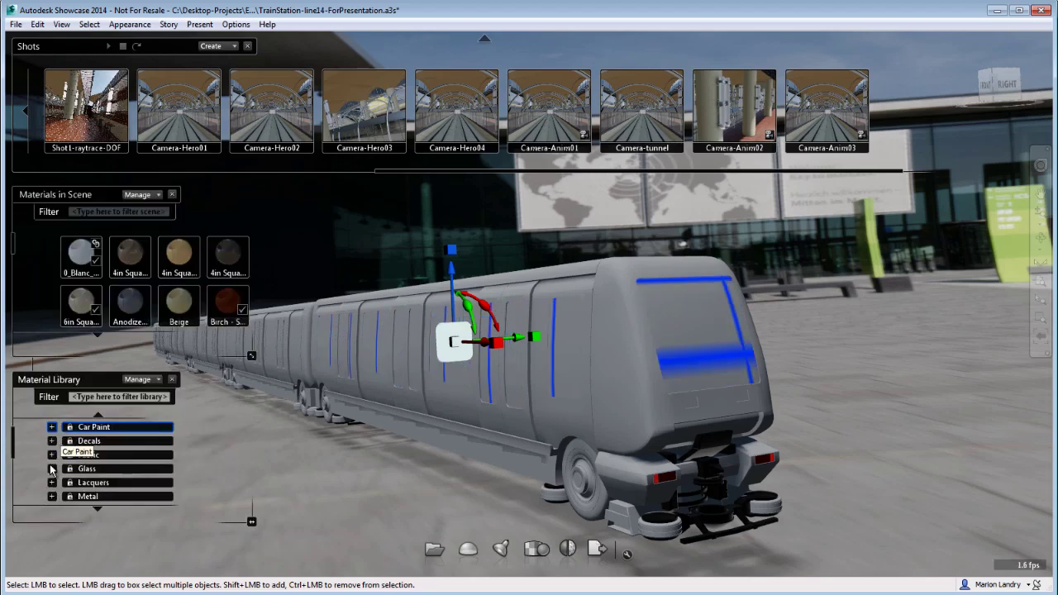
click(53, 469)
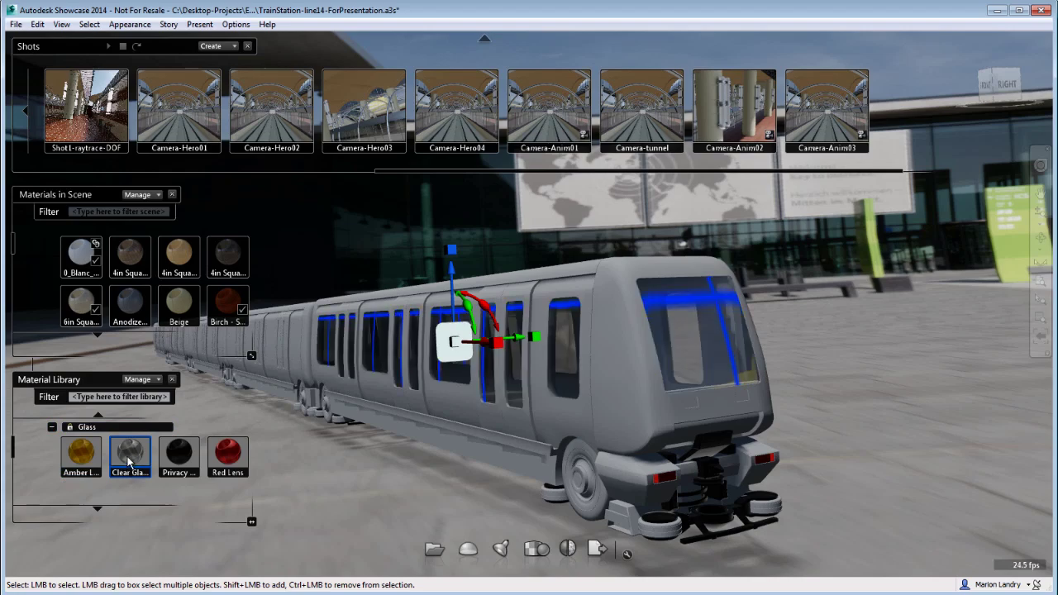
Apply the Clear Glass material to the windows of the remaining train cars and check the whole train.
alt+middle_drag(283, 282, 458, 402)
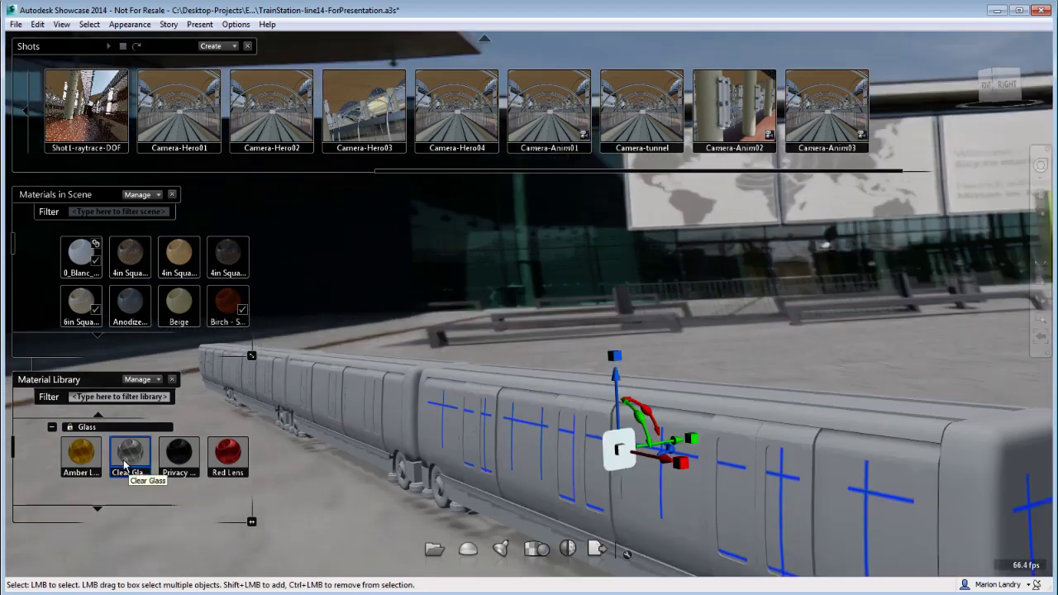
click(124, 463)
alt+middle_drag(744, 513, 146, 376)
scroll(466, 423, down, 8)
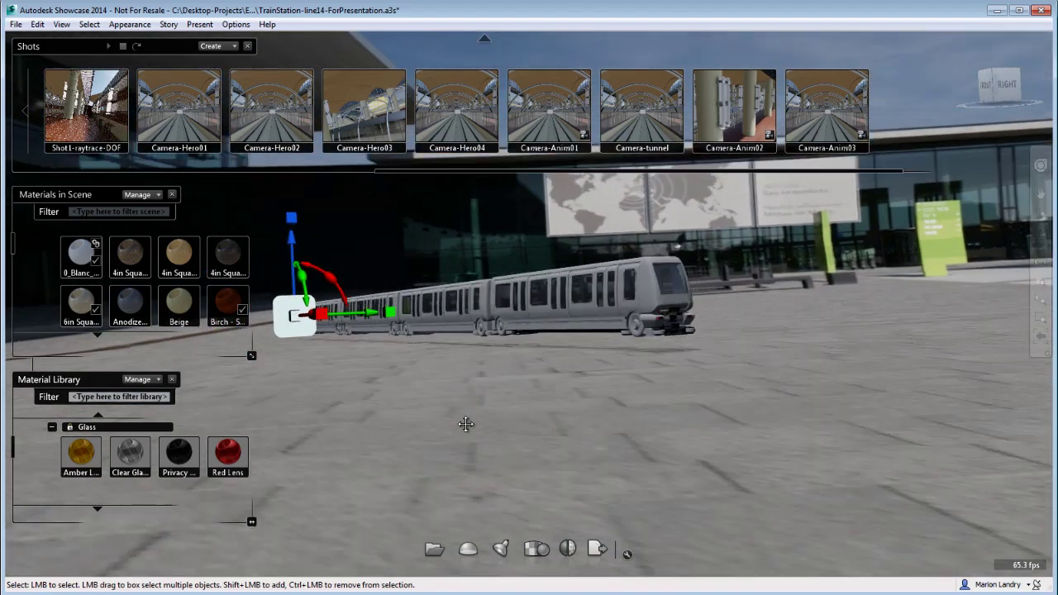
alt+right_drag(466, 424, 508, 446)
middle_drag(508, 446, 597, 471)
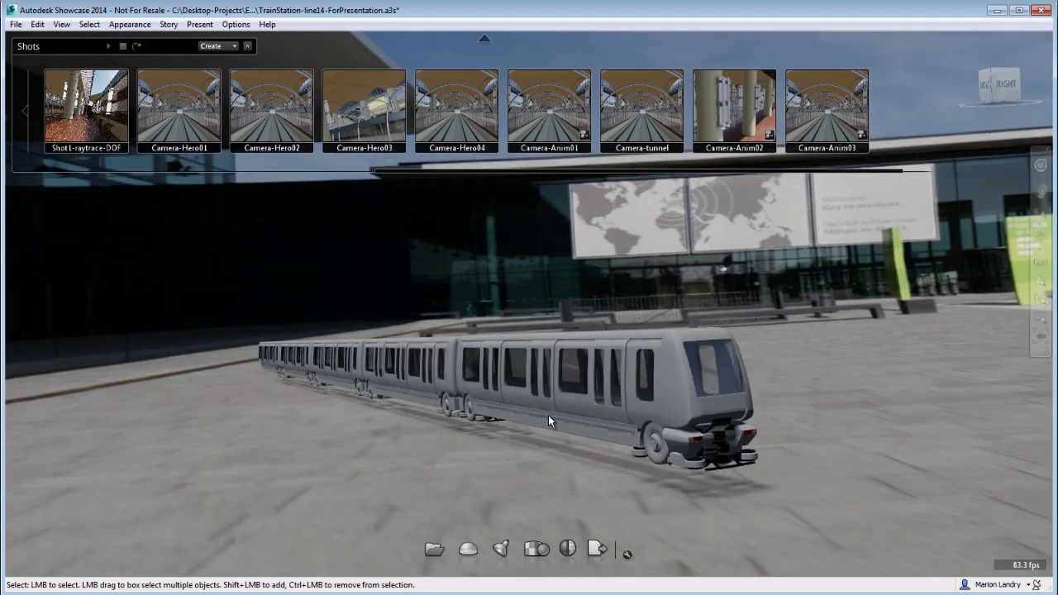
Show the behaviors, play them all to check the glazed train's animation, and rewind to the start.
key(b)
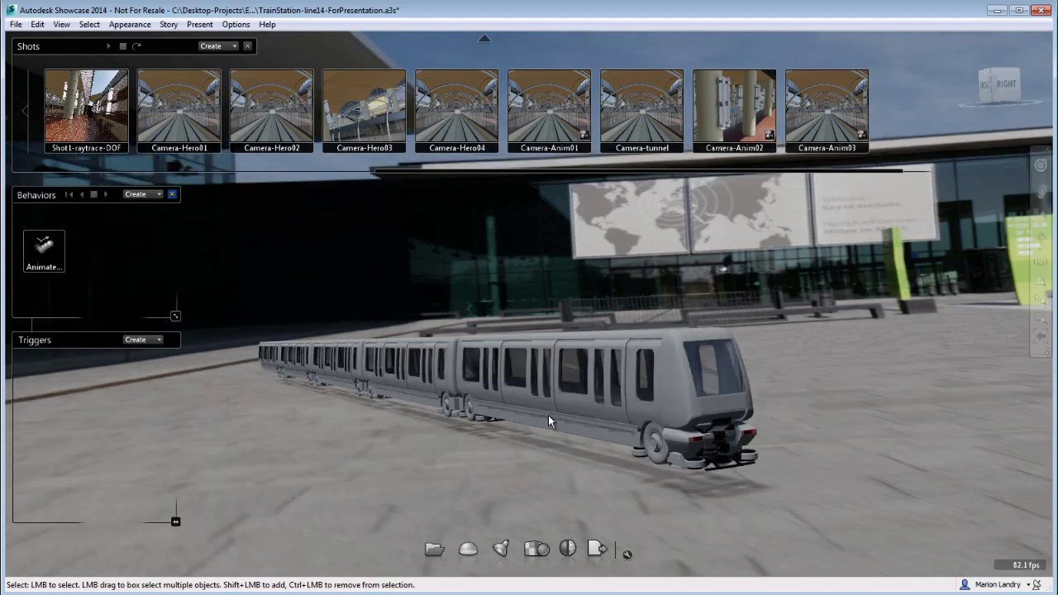
click(105, 192)
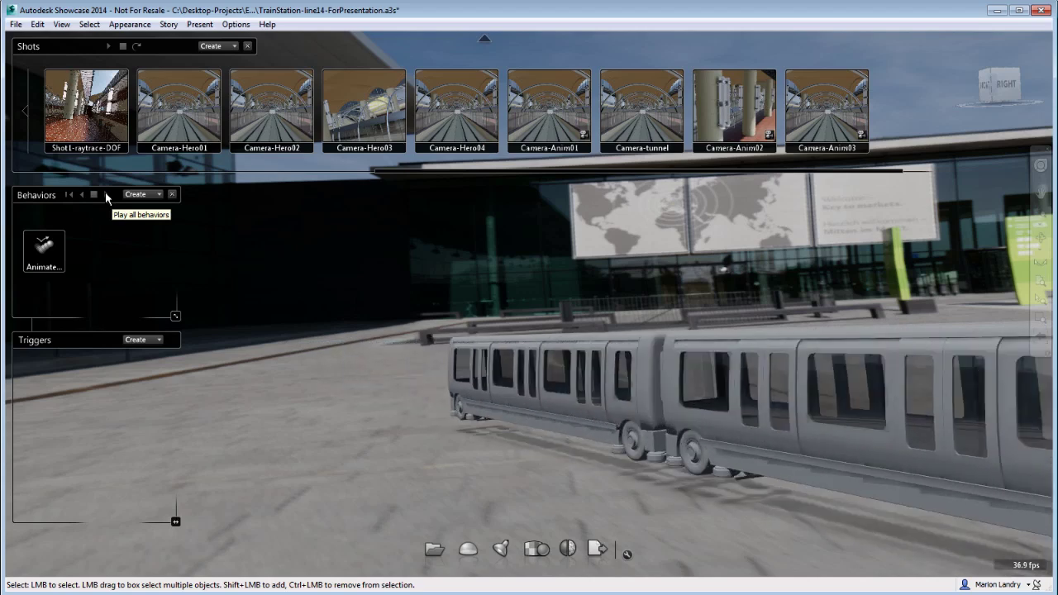
click(70, 196)
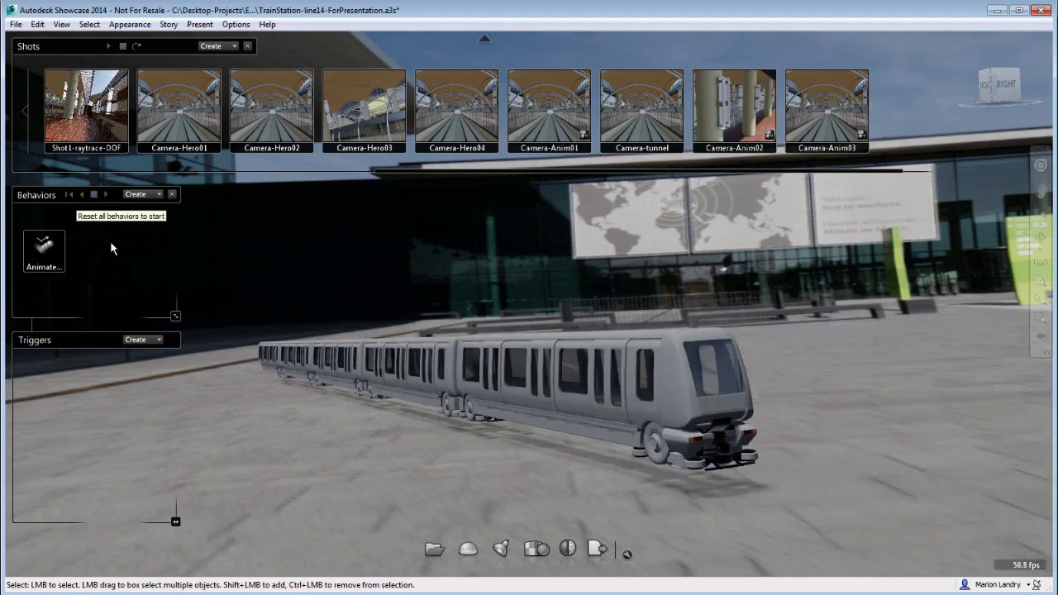
Unhide all objects and play the Camera-Anim01 shot together with all behaviors in the station.
click(89, 24)
click(105, 116)
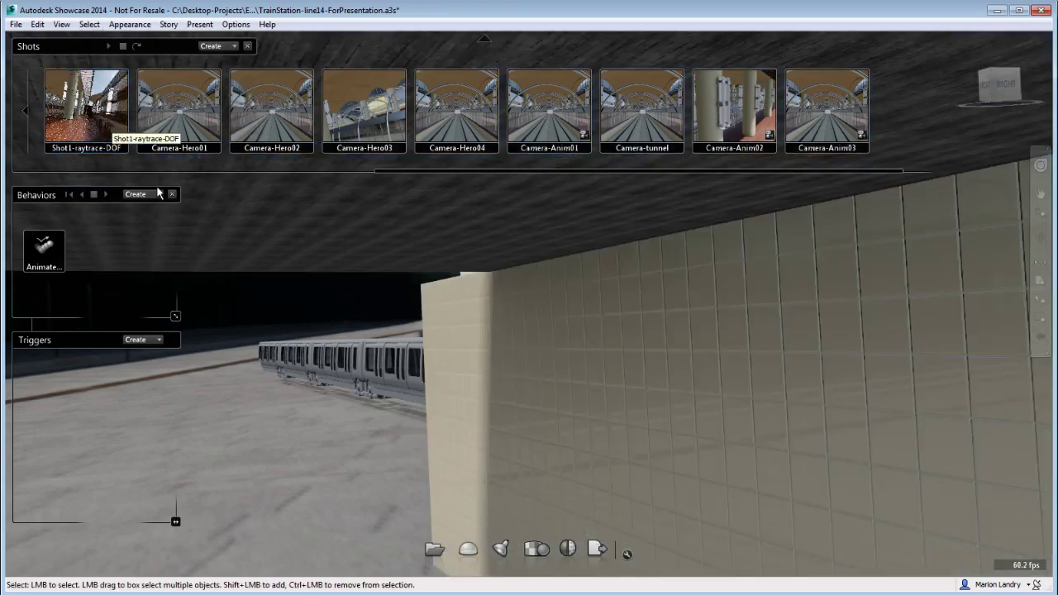
click(544, 112)
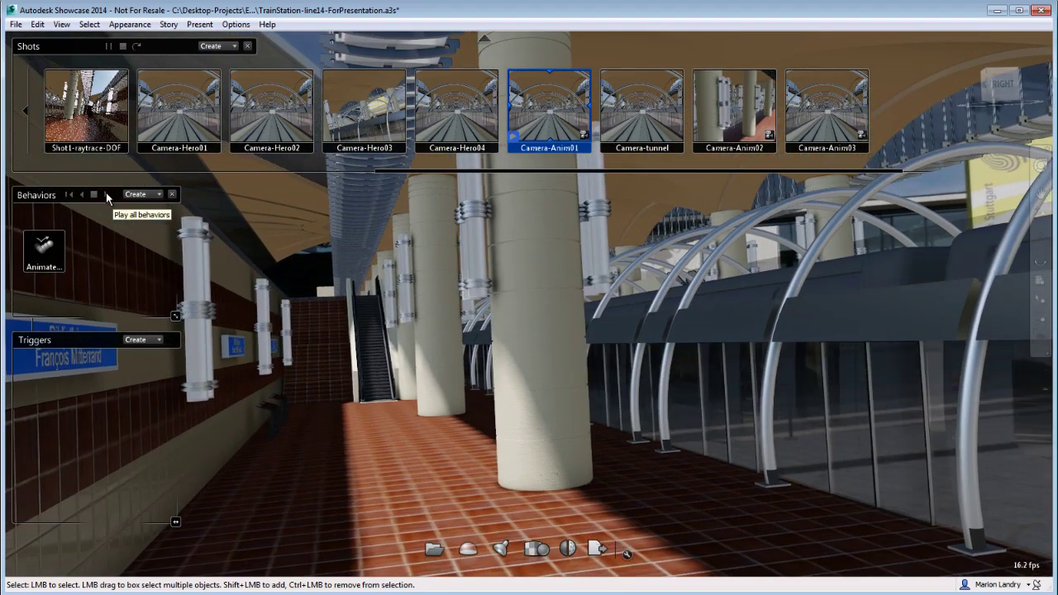
click(106, 196)
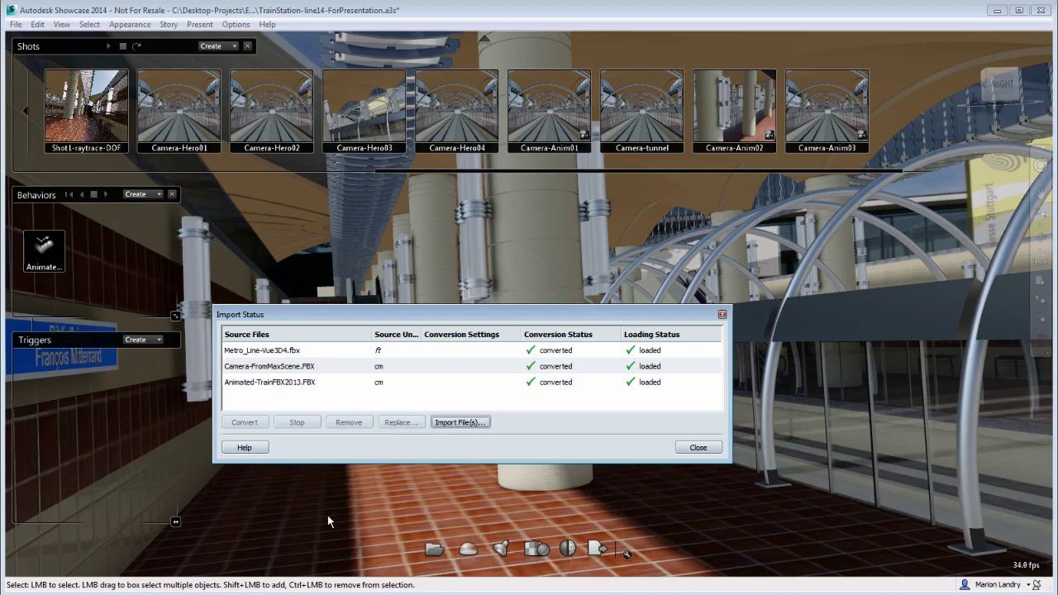
Select Animated-TrainFBX2013.FBX among the imported source files to review it, and close the Import Status dialog.
click(276, 386)
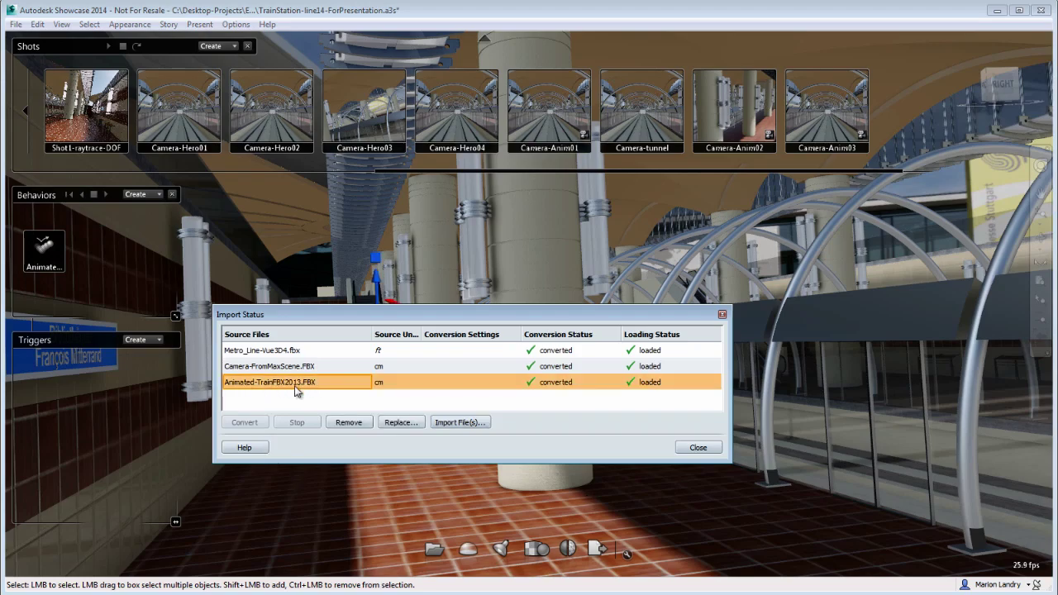
click(702, 450)
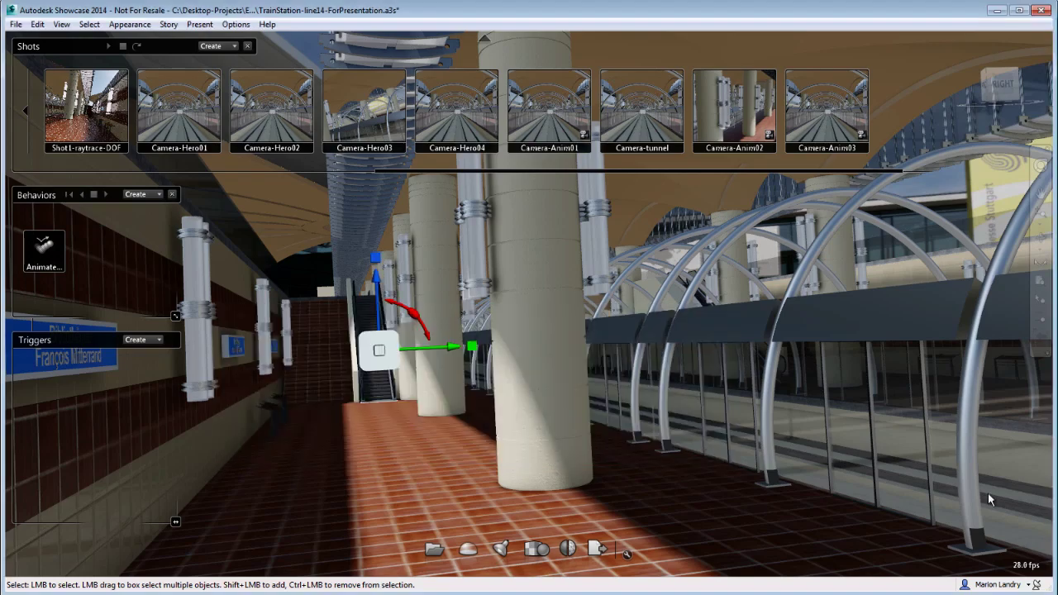